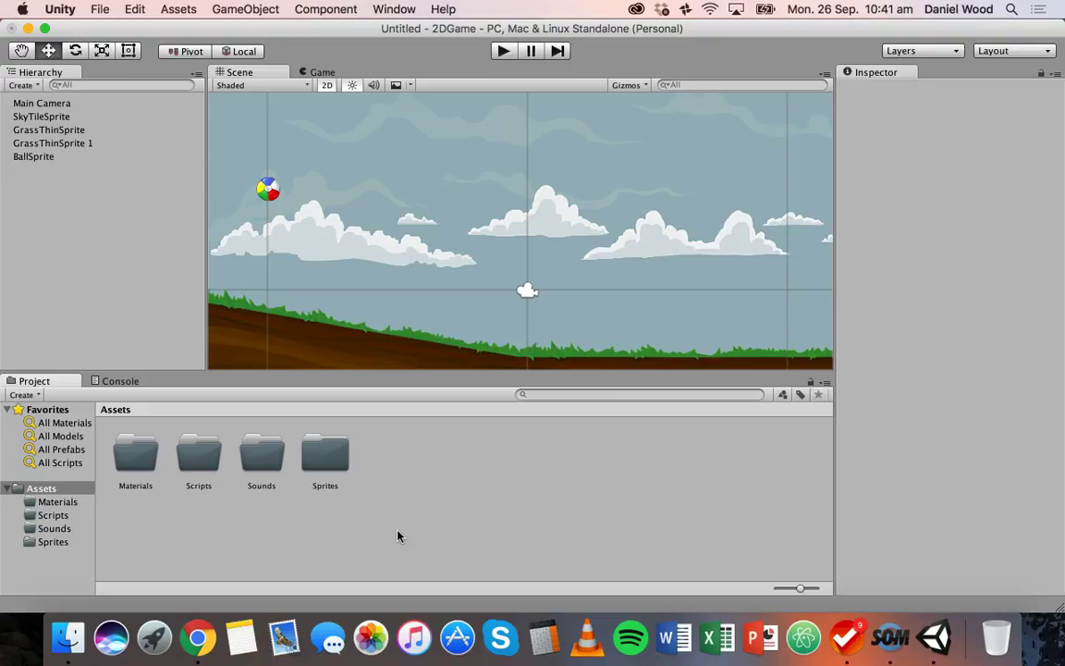
Step: Test-run the scene to watch the ball roll down the slope, then stop it
left_click(503, 51)
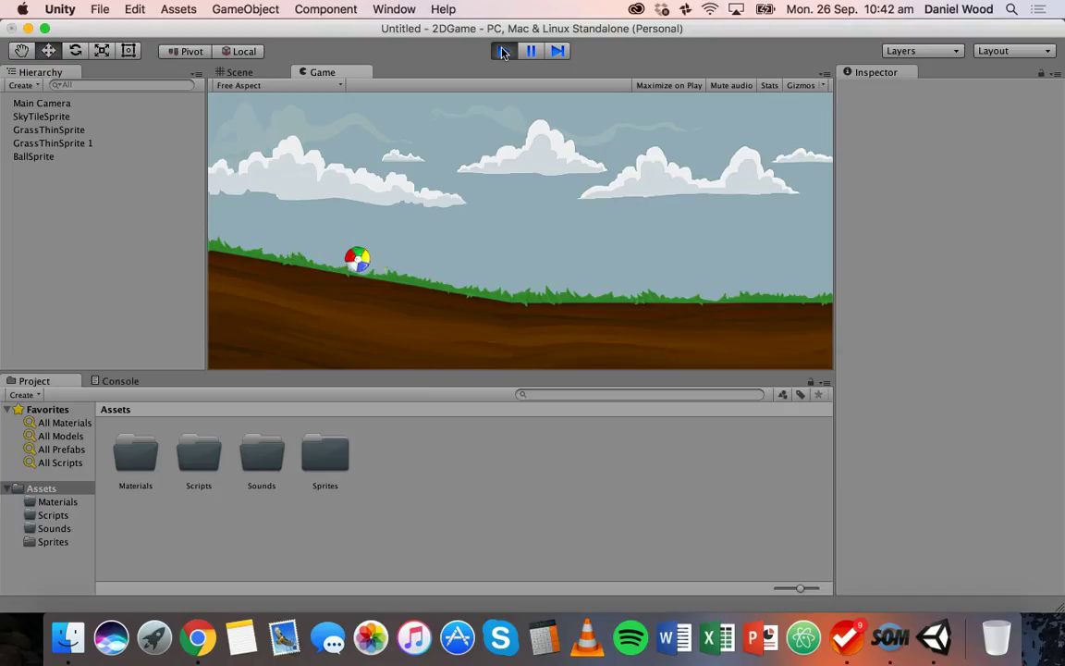
left_click(503, 53)
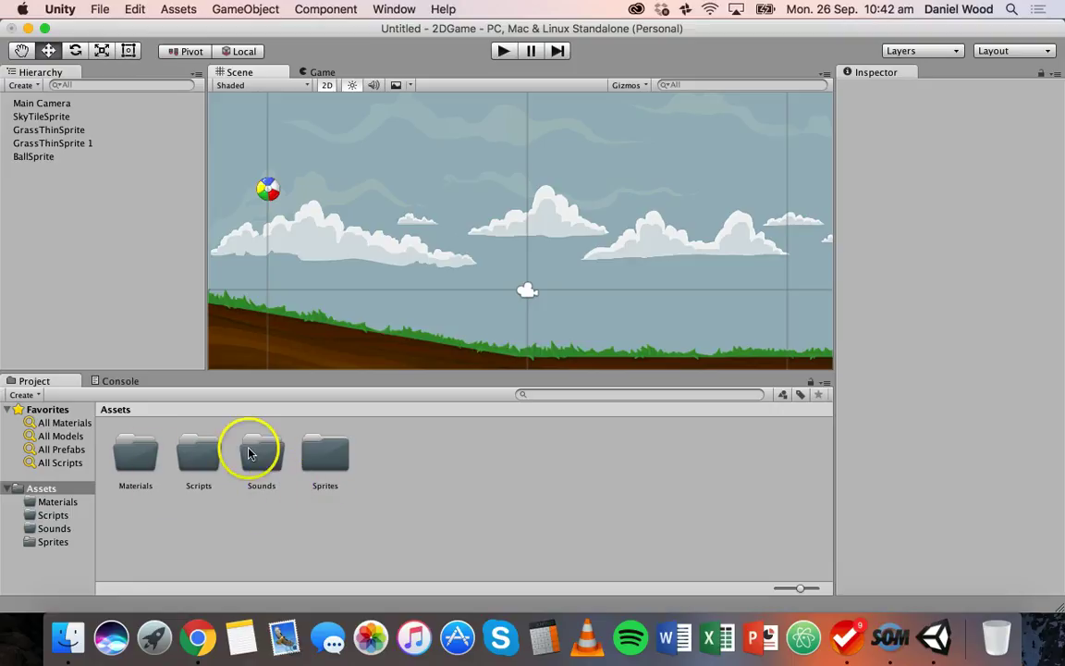
Step: In the Materials folder, create a Physics2D Material named Bouncy
double_click(133, 462)
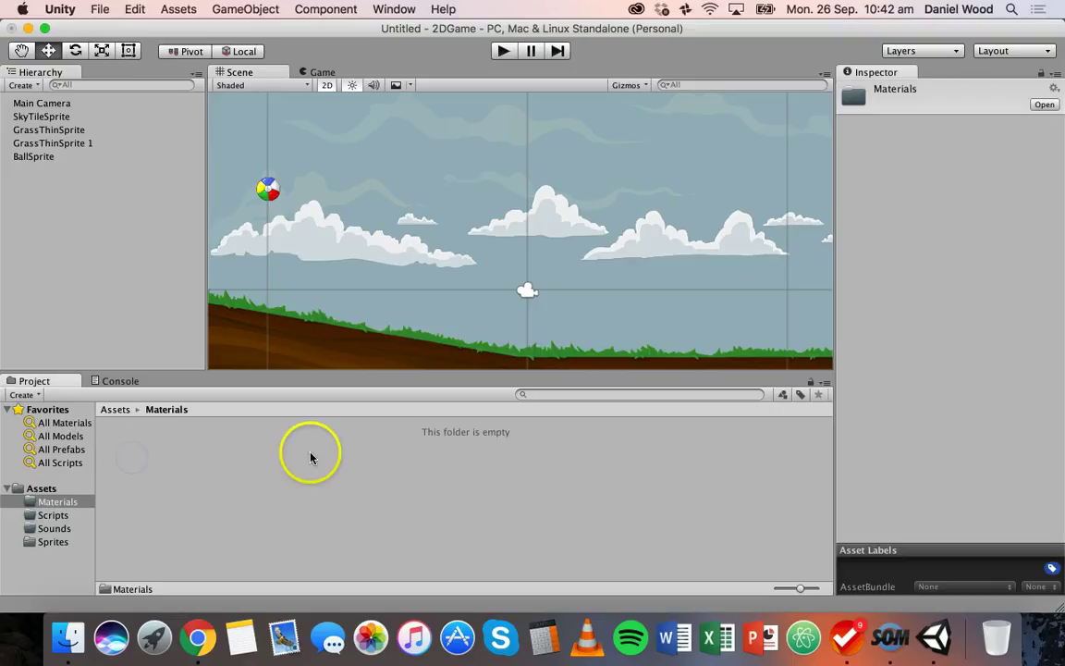
right_click(203, 451)
mouse_move(297, 340)
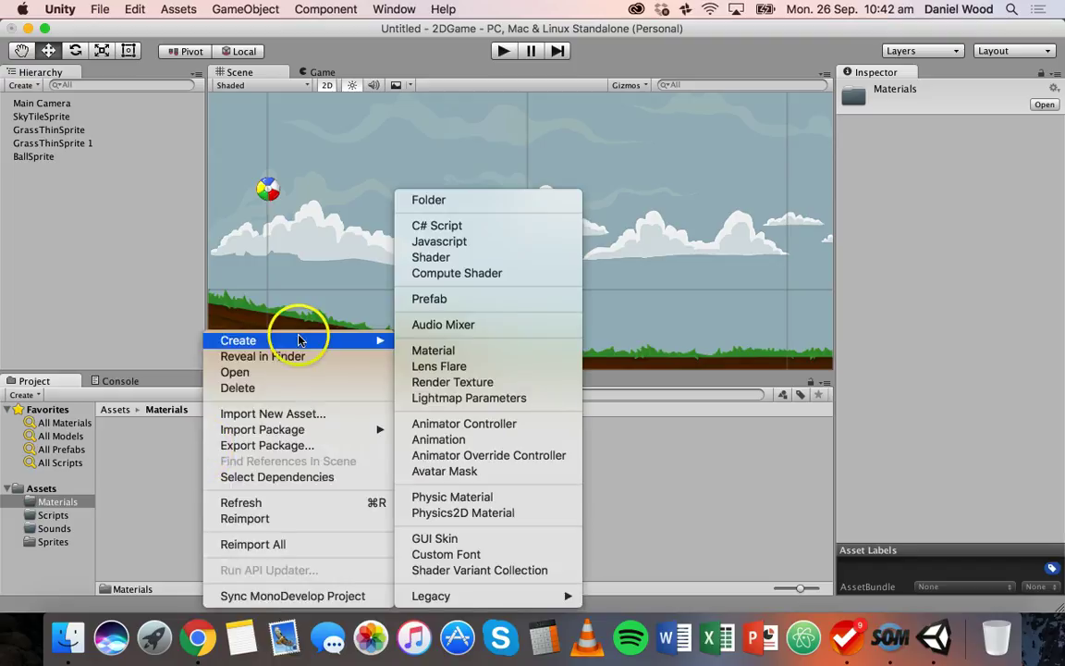
left_click(461, 514)
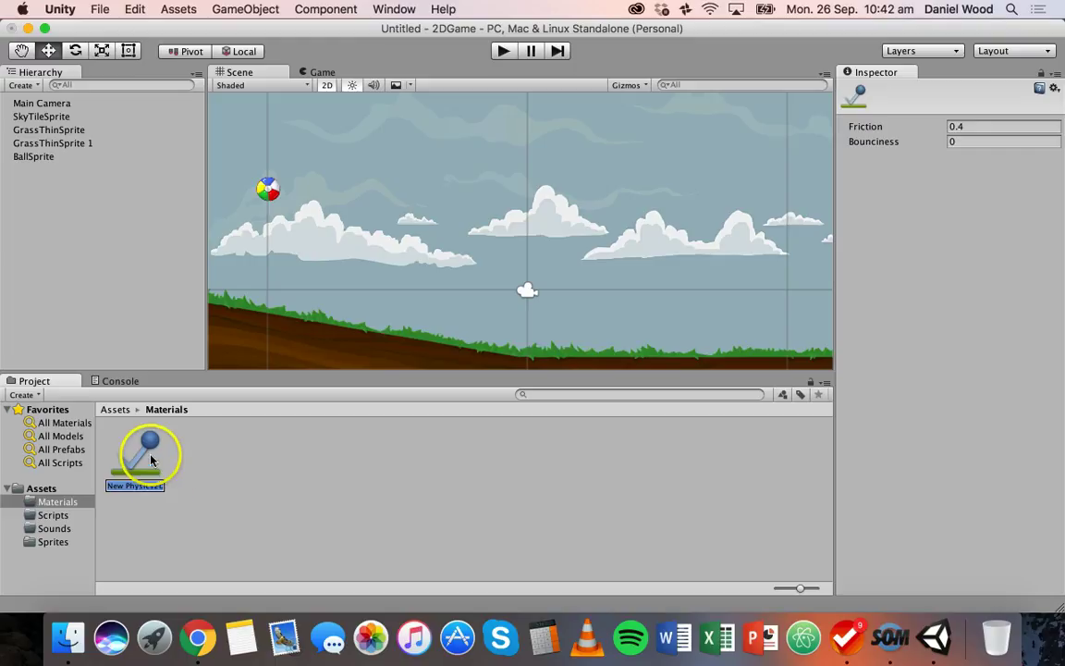
type("Bouncy")
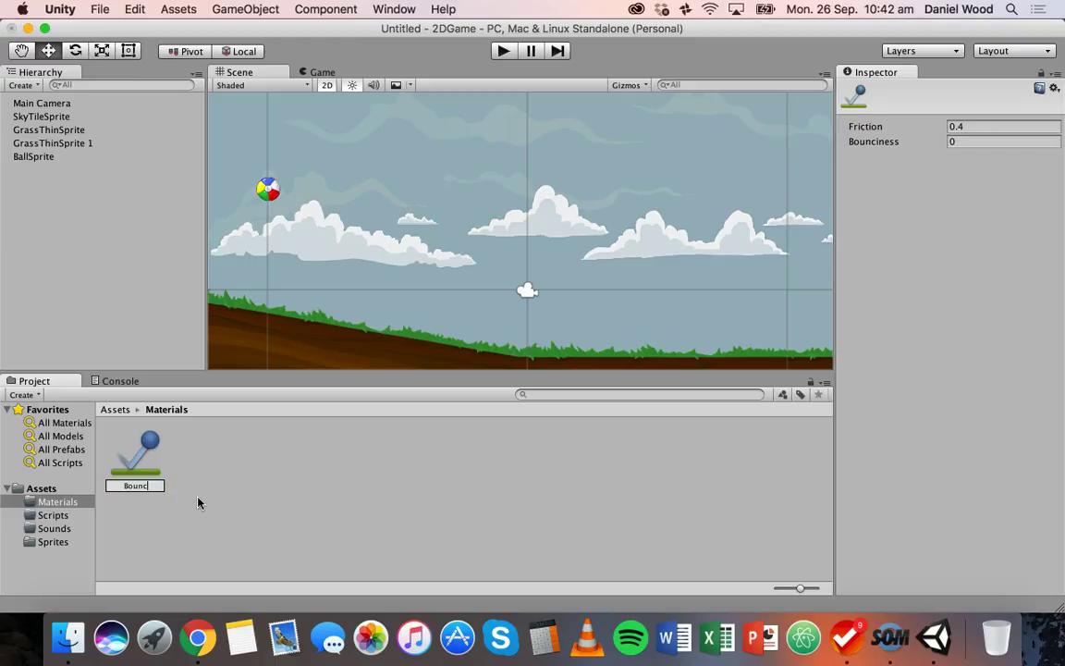
left_click(162, 485)
left_click(133, 442)
mouse_move(131, 470)
left_mouse_down()
mouse_move(124, 457)
mouse_move(142, 470)
mouse_move(130, 458)
left_mouse_up()
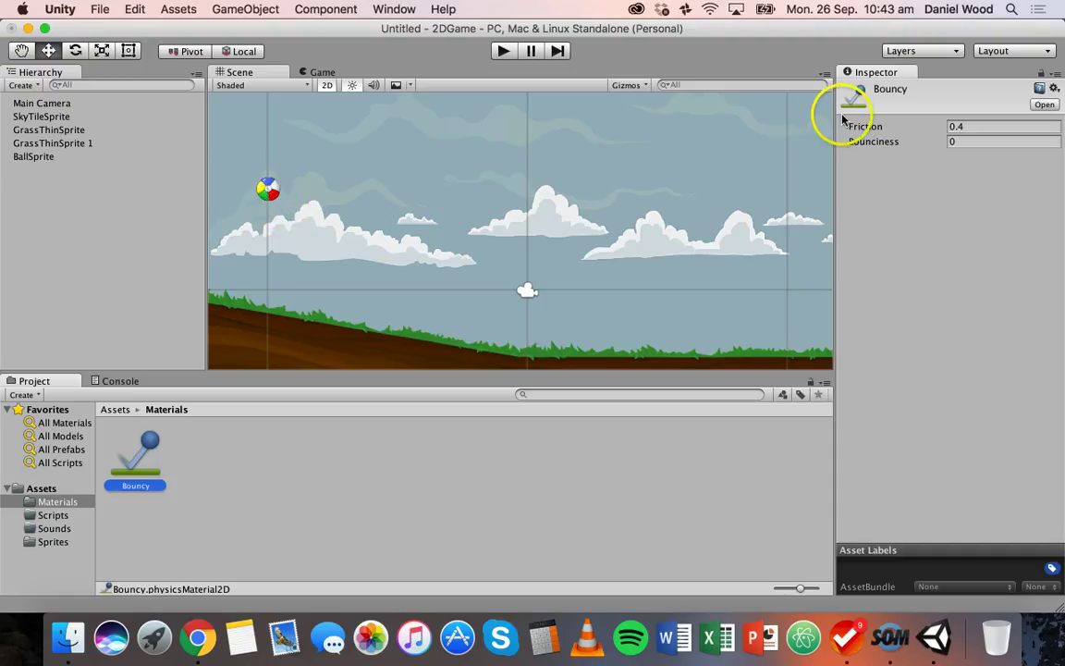
Step: Set Bouncy's Bounciness to 0.4 and drag the material toward the ball
left_click(975, 141)
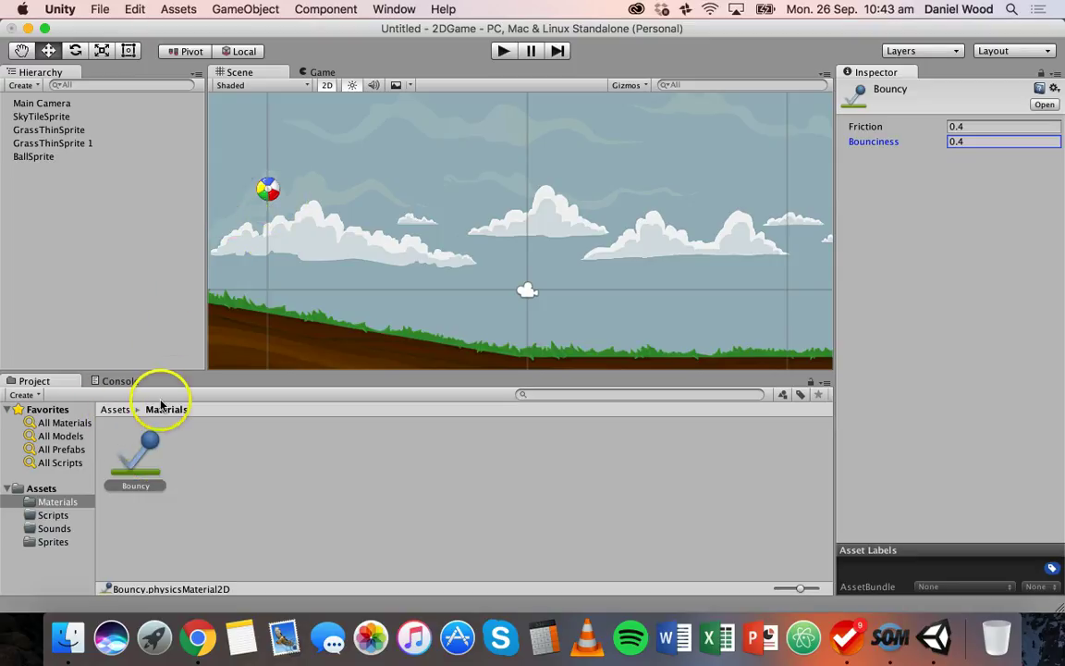
left_click_drag(140, 467, 263, 188)
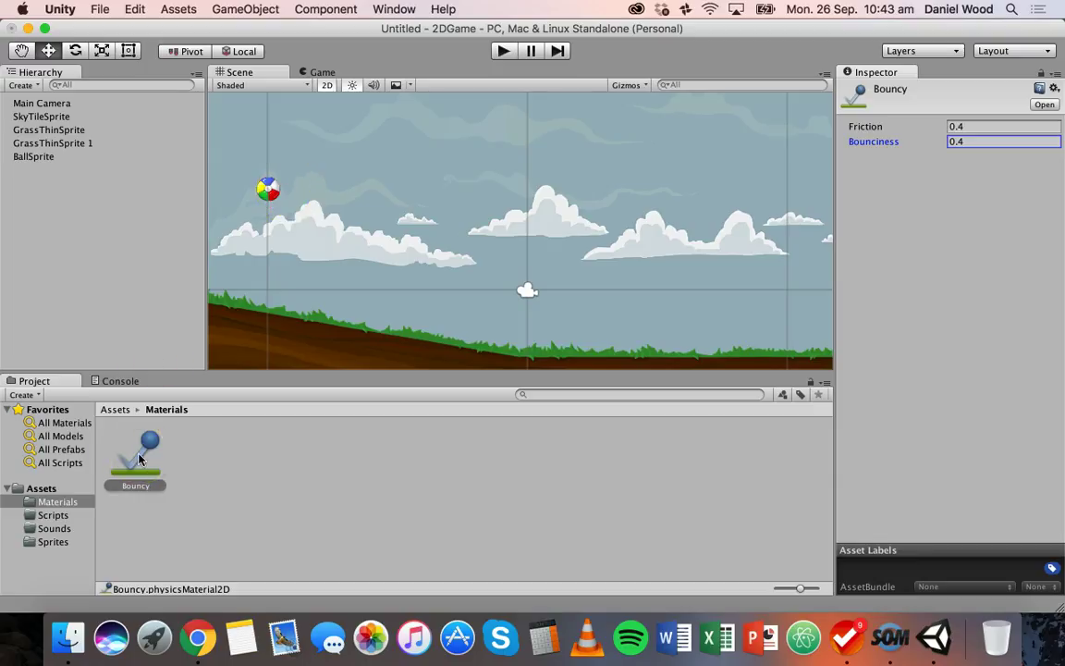
Step: Select BallSprite and drop Bouncy into its Circle Collider 2D Material slot
left_click(30, 158)
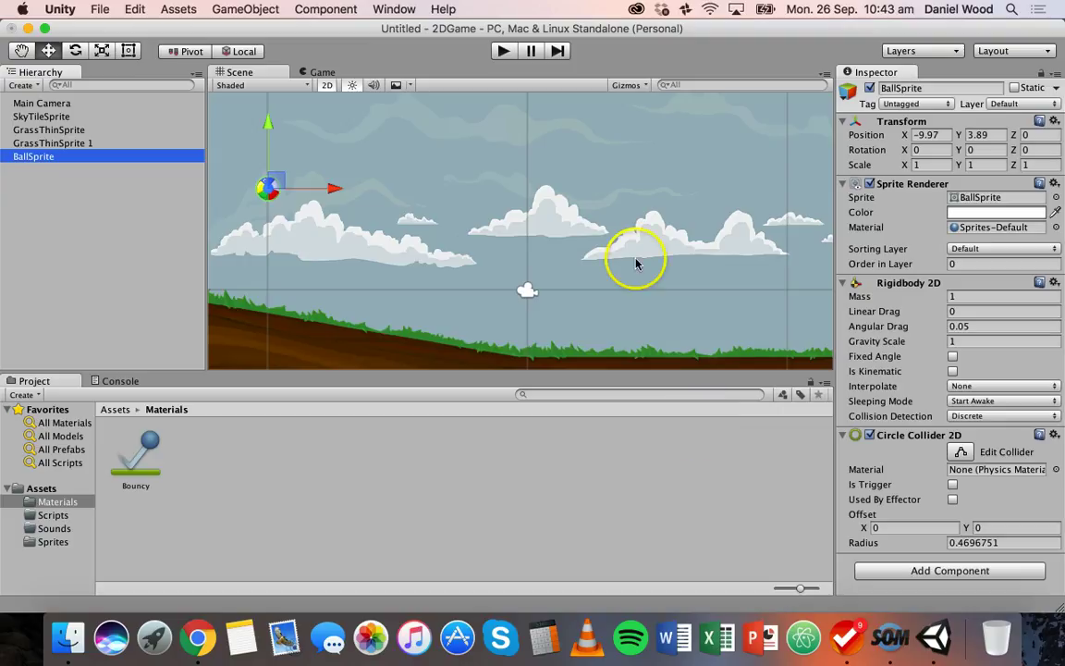
left_click_drag(136, 448, 269, 192)
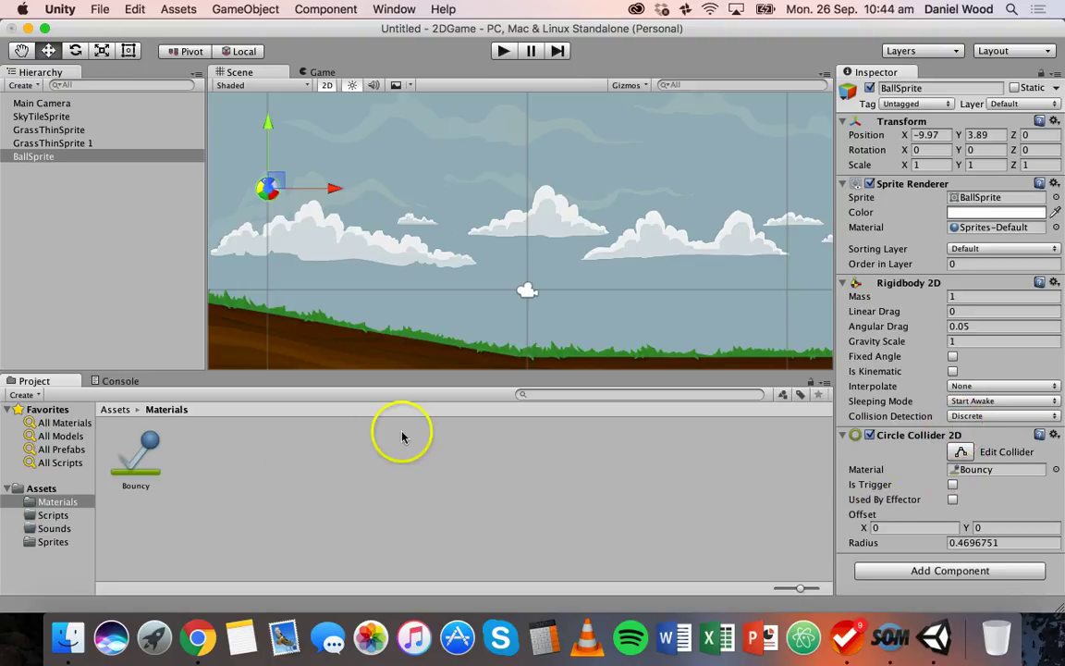
left_click_drag(137, 455, 976, 478)
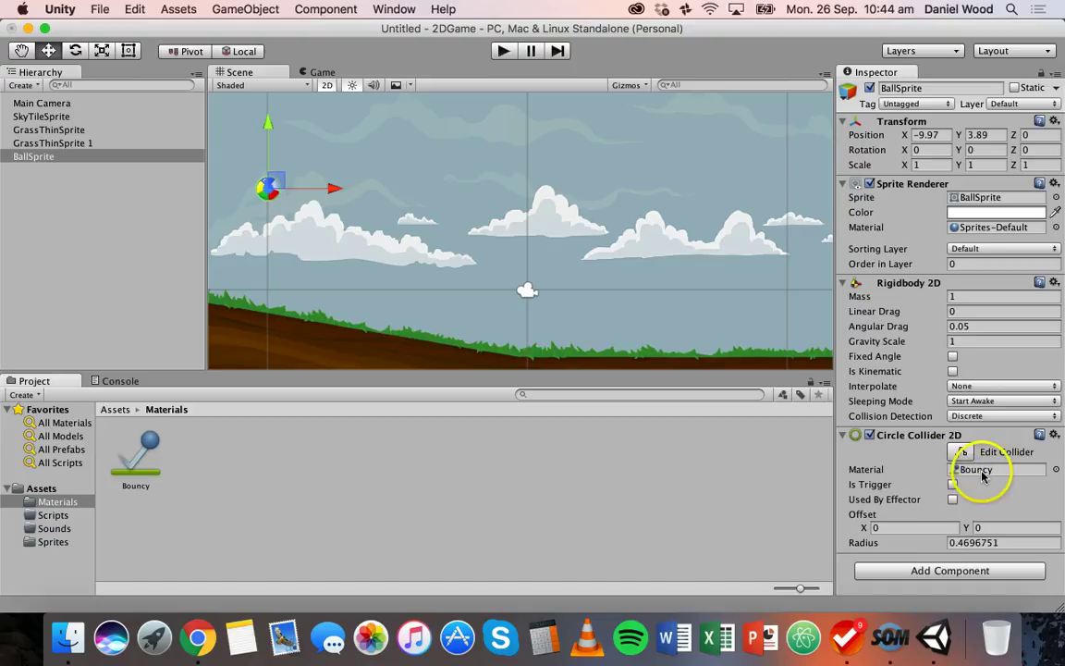
Step: Test-run the bounce, change Bouncy's Bounciness to 0.6, and test-run again
left_click(502, 51)
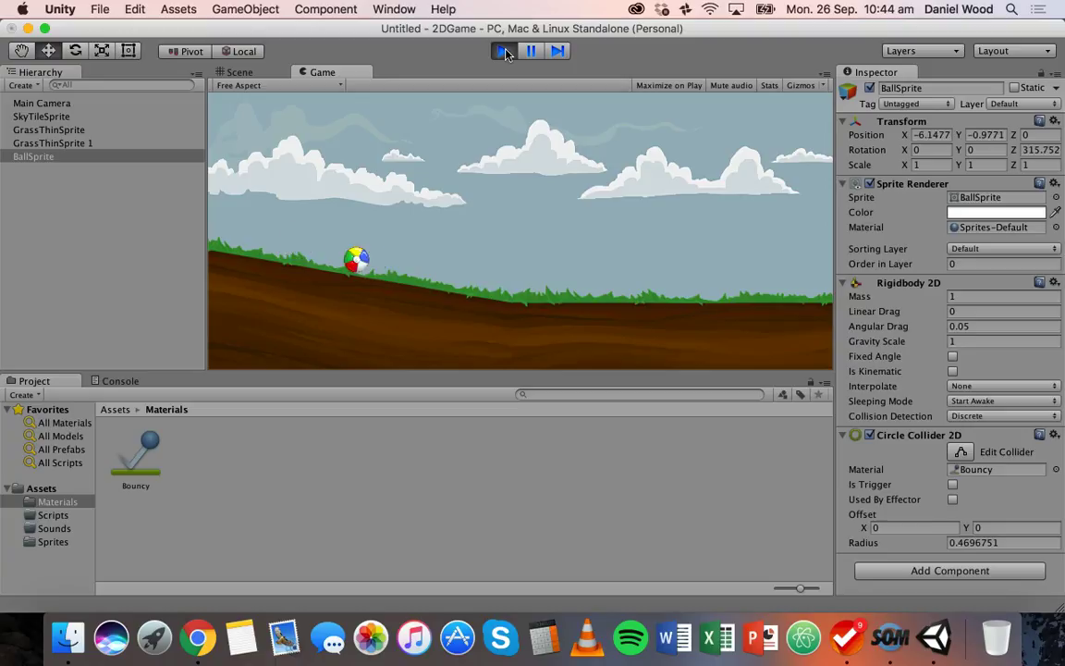
left_click(505, 51)
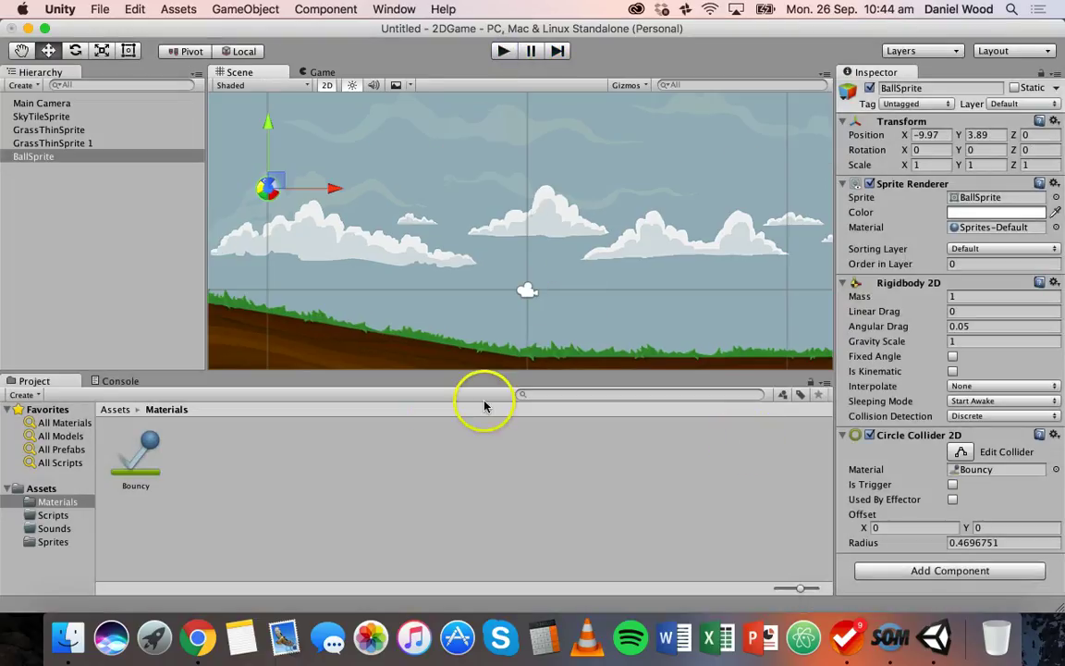
left_click(139, 453)
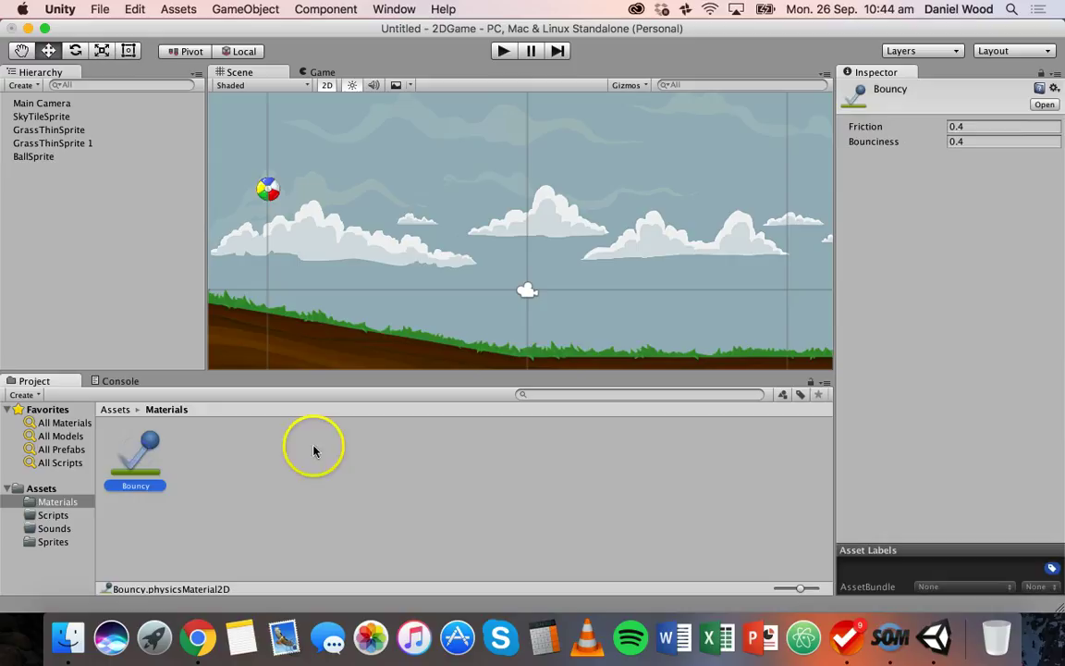
left_click(965, 142)
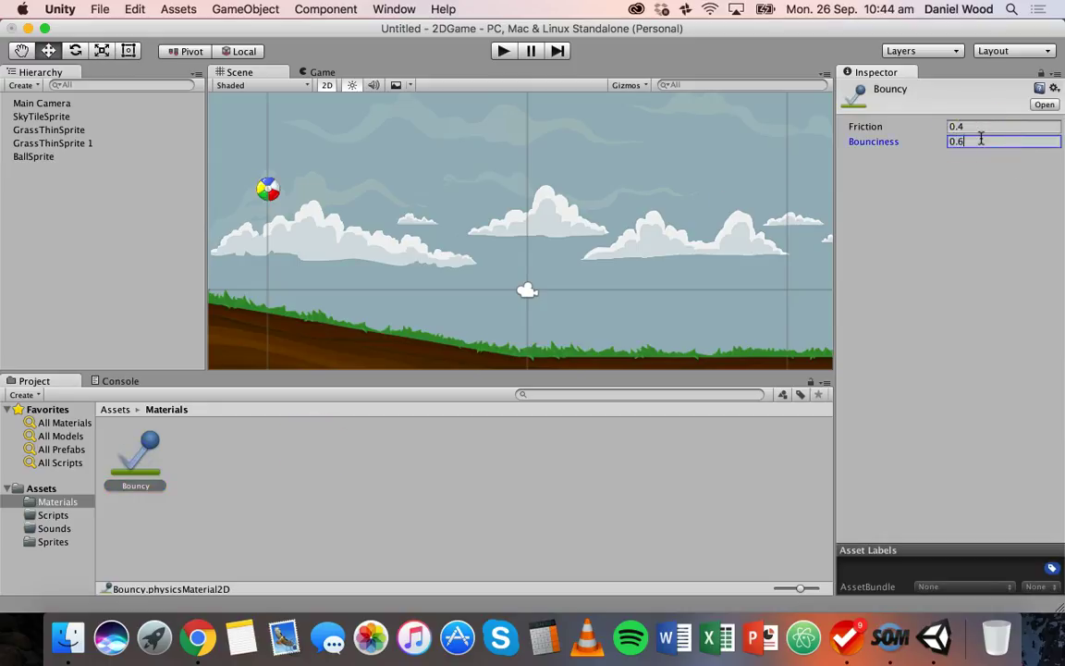
left_click(127, 454)
left_click(505, 52)
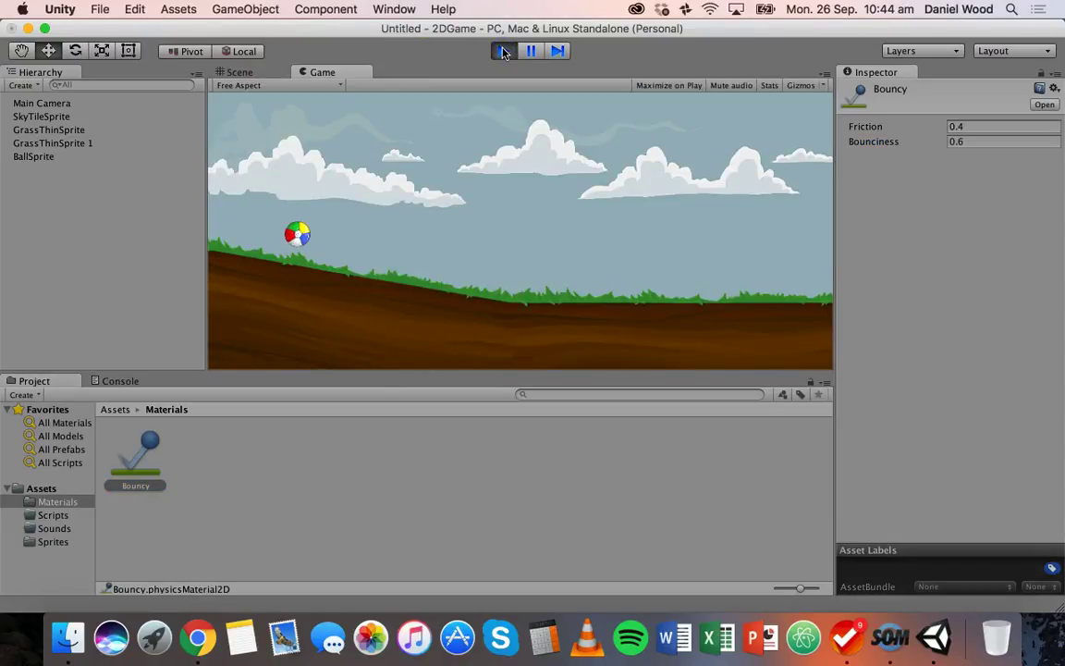
left_click(504, 52)
Step: Try Bounciness 1 in a test run, then set it back to 0.4 and retest
left_click(934, 142)
left_click(932, 142)
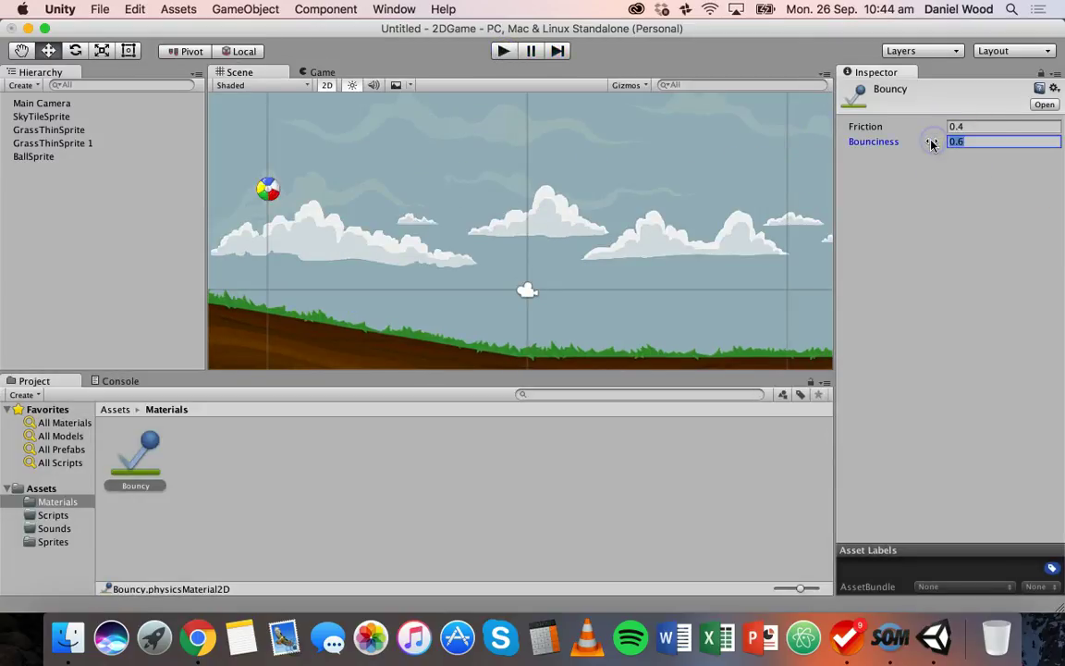
left_click(504, 51)
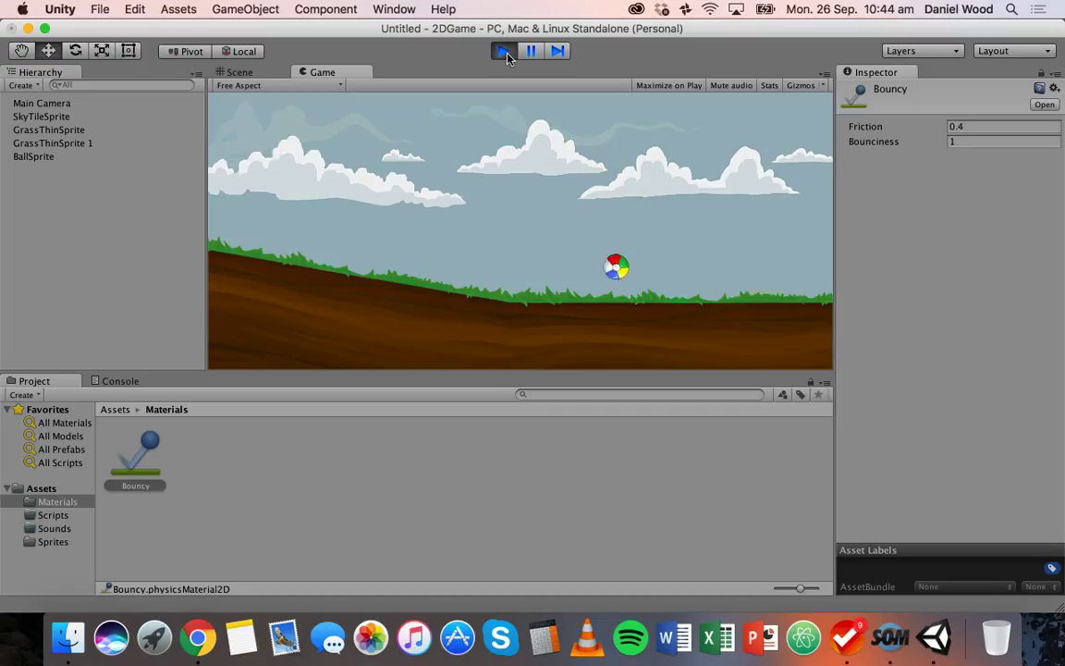
left_click(504, 52)
left_click(958, 140)
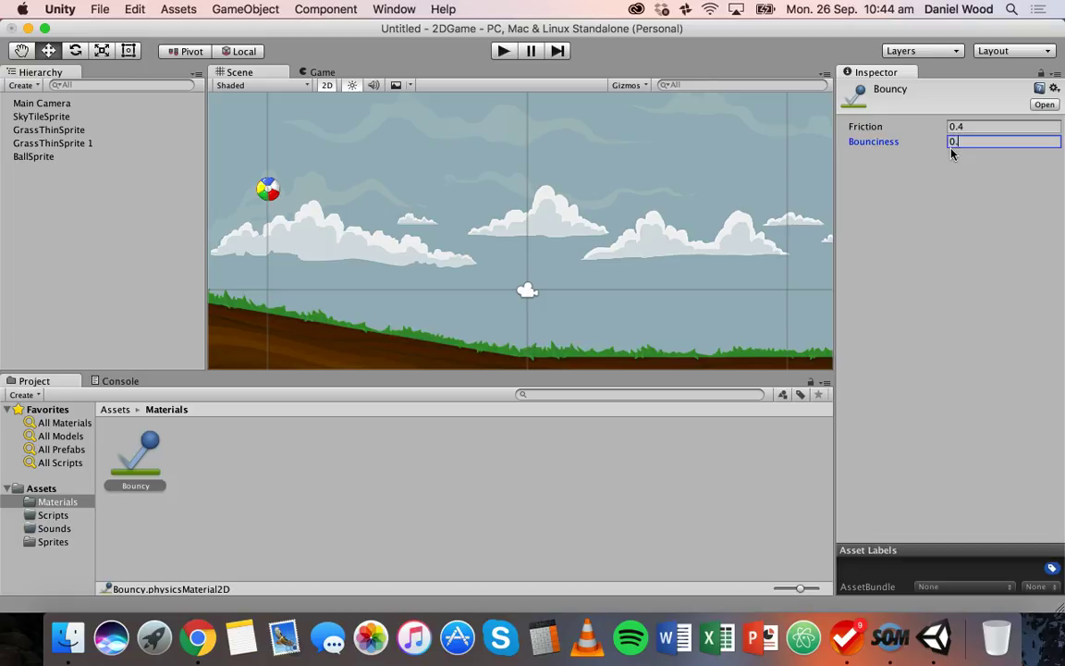
left_click(503, 52)
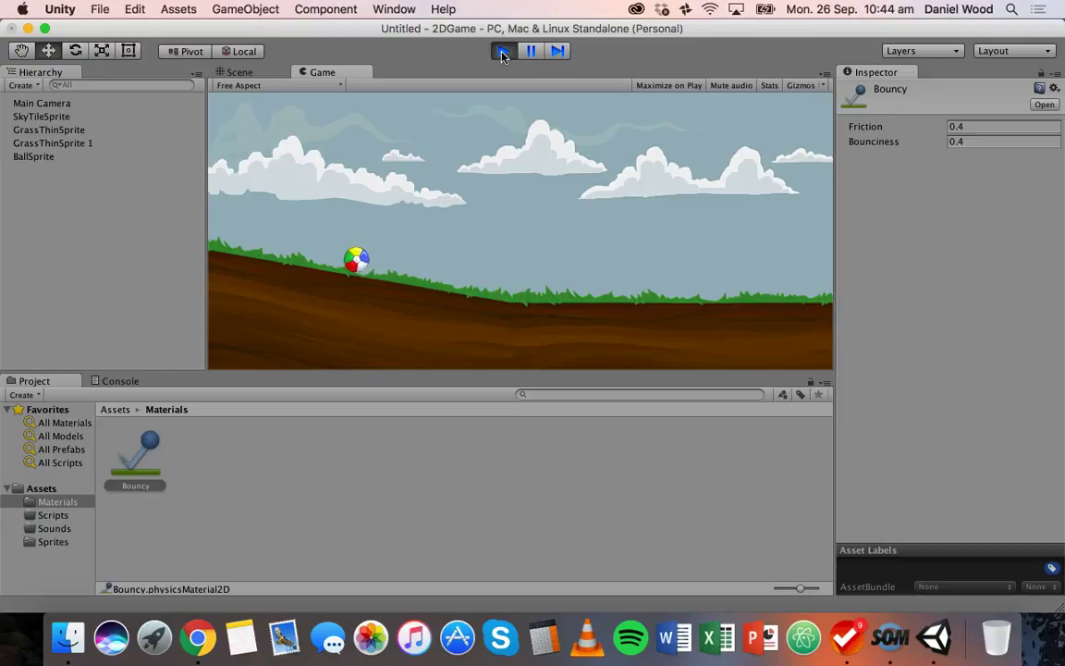
left_click(502, 51)
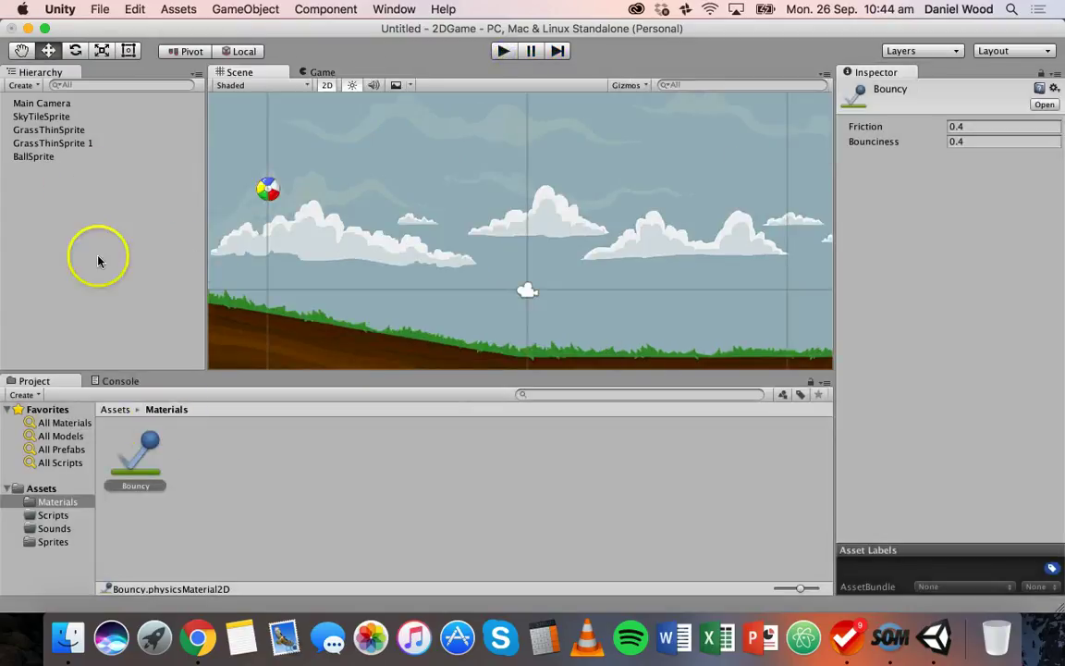
Step: Reassign Bouncy to BallSprite's Circle Collider 2D Material field
left_click(31, 158)
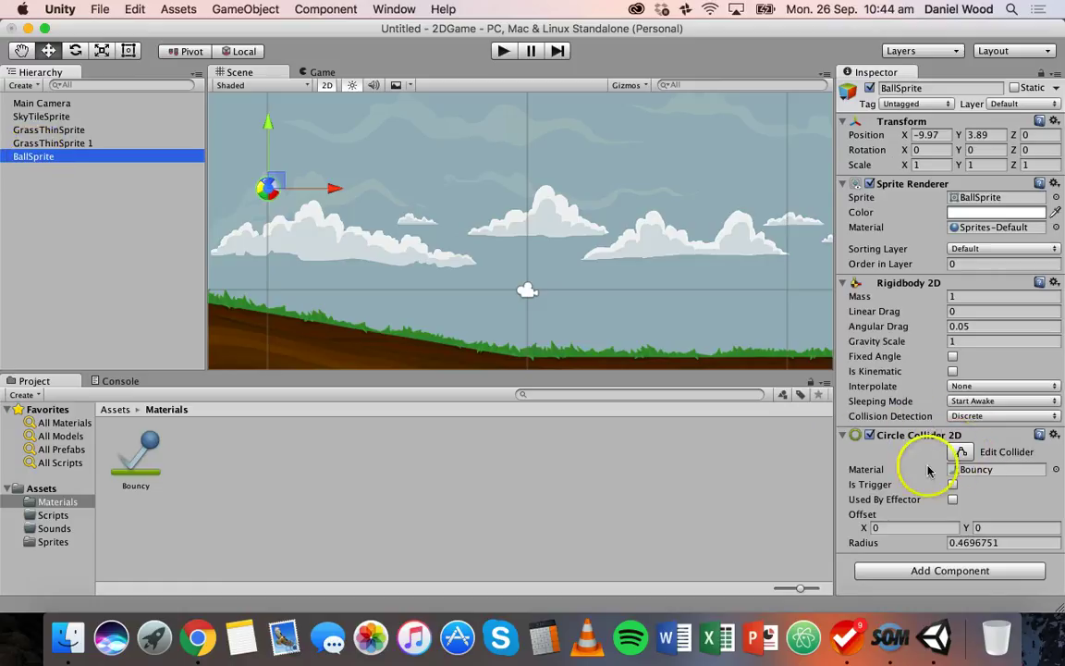
left_click_drag(160, 444, 959, 471)
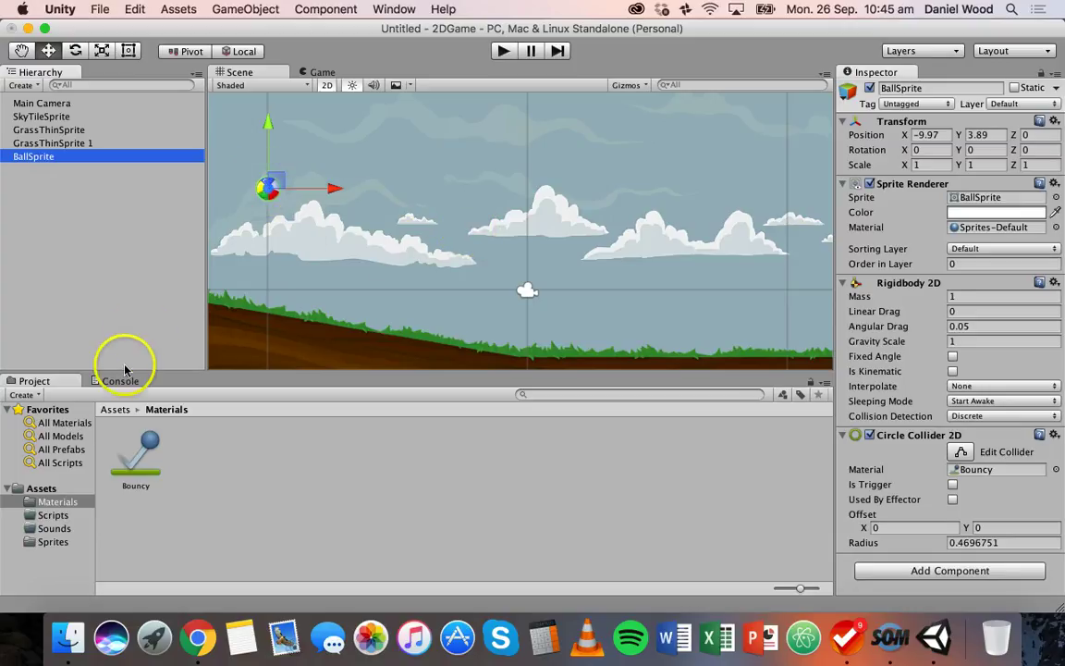
Step: From the Sprites folder, place three PlankSprite copies in the scene at staggered heights
left_click(111, 409)
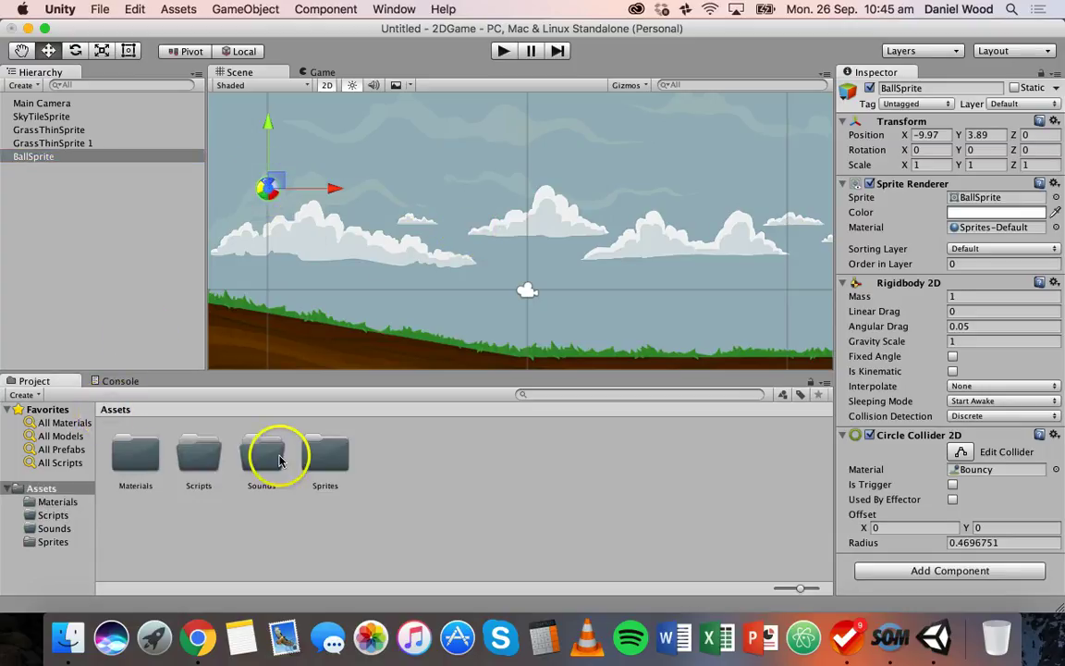
double_click(329, 455)
scroll(543, 497, "down", 3)
left_click_drag(154, 500, 274, 244)
left_click_drag(135, 476, 344, 223)
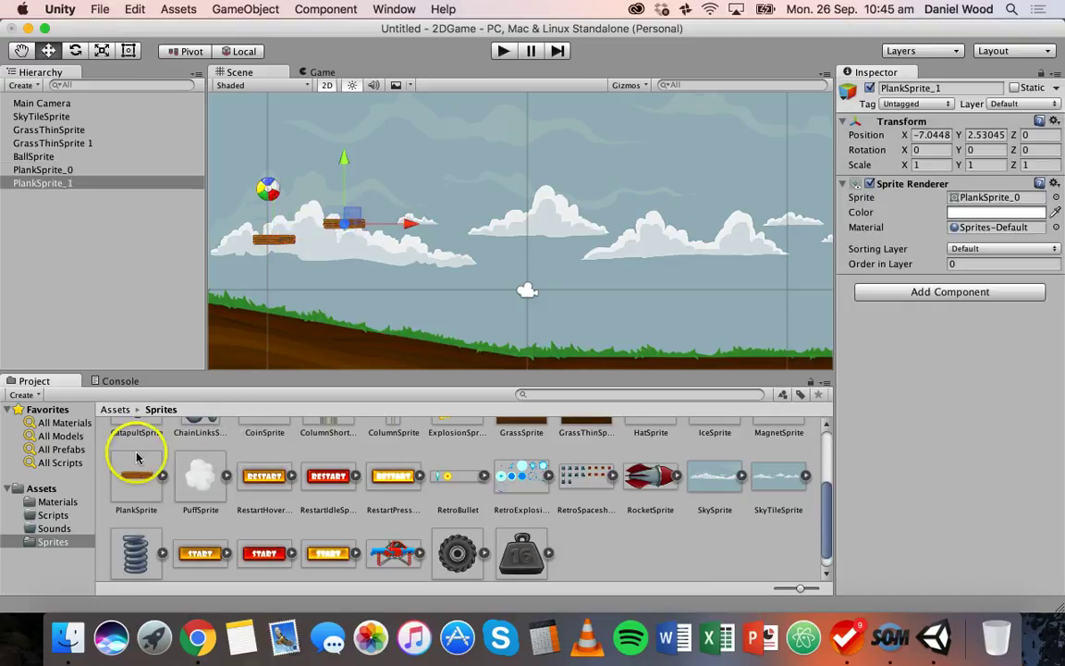
left_click_drag(136, 474, 373, 267)
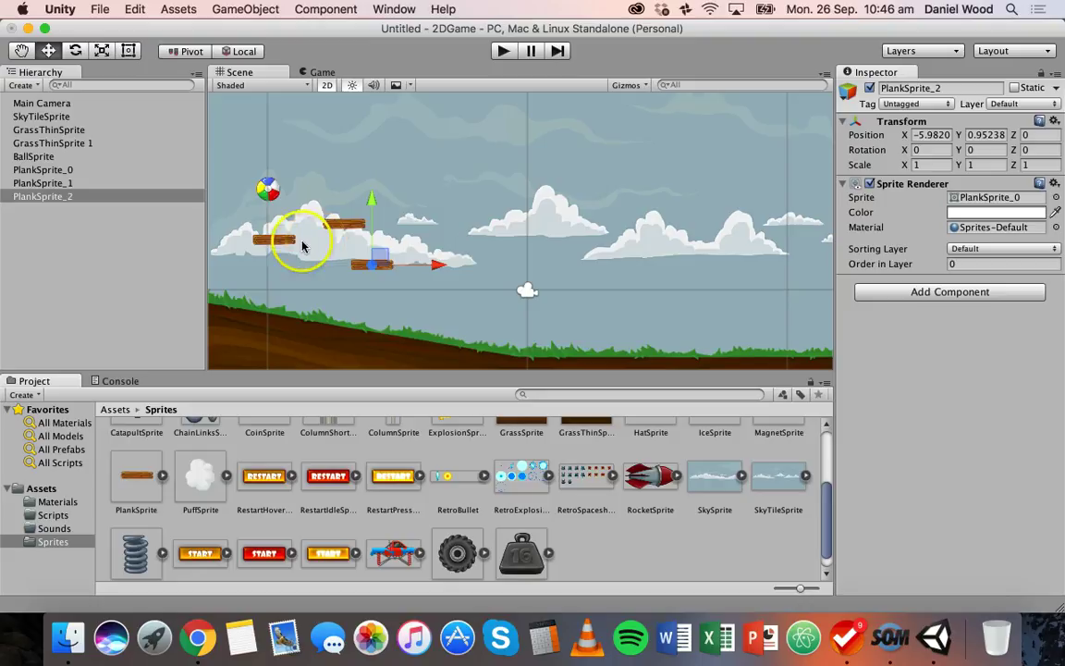
Step: Arrange the three planks as a descending staircase, raising the ball above the top plank
left_click(288, 243)
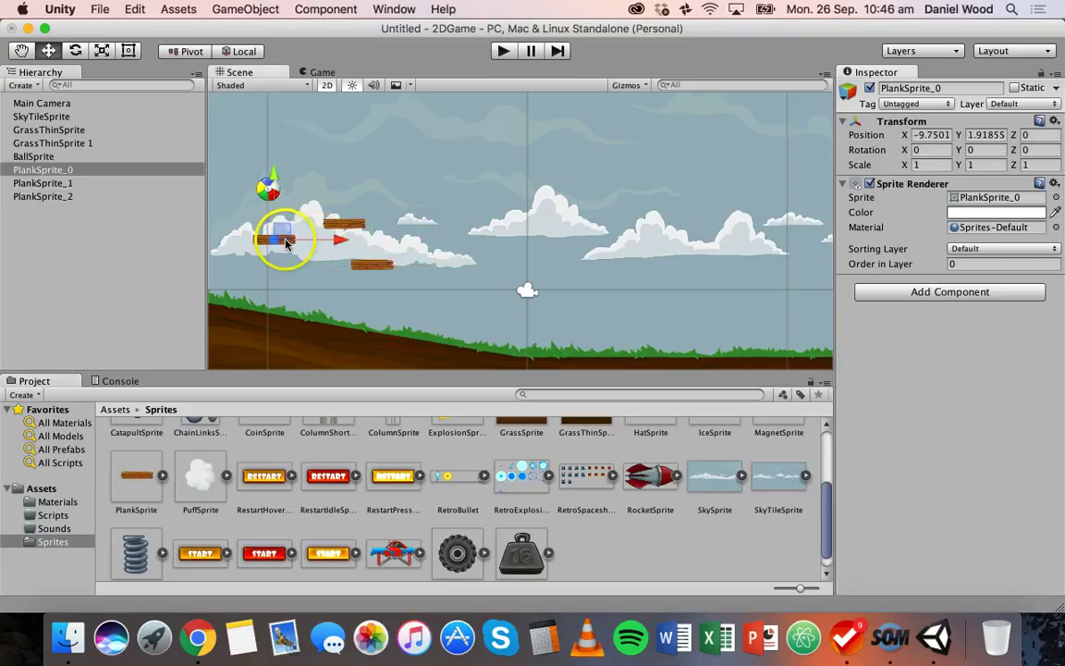
mouse_move(333, 243)
left_mouse_down()
mouse_move(309, 241)
mouse_move(323, 243)
left_mouse_up()
left_click(273, 192)
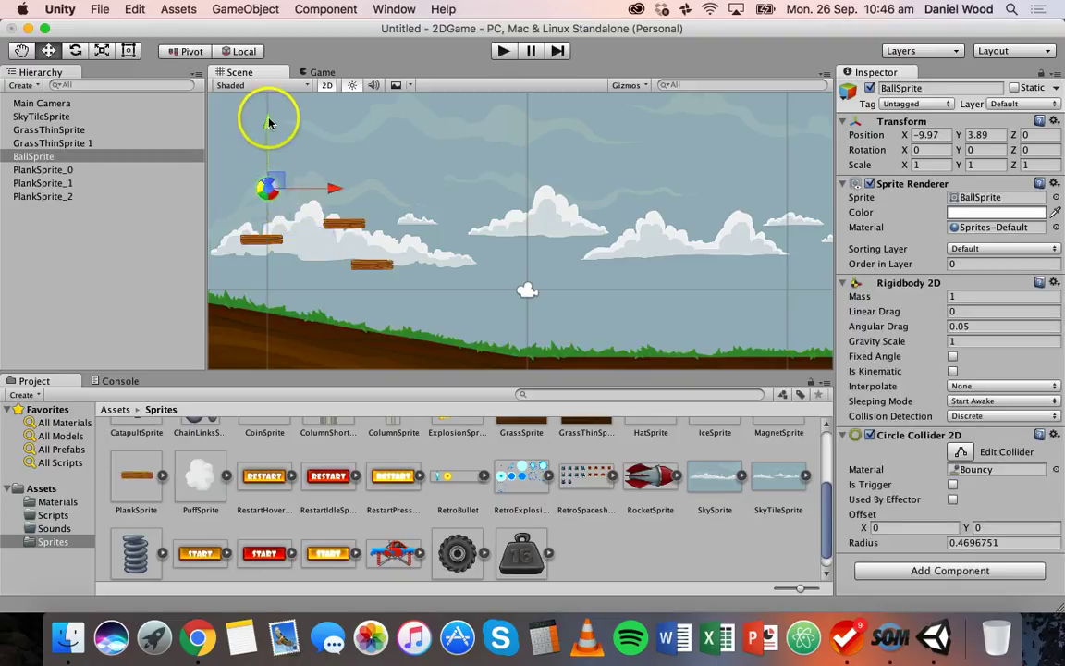
left_click_drag(296, 181, 295, 137)
left_click(260, 238)
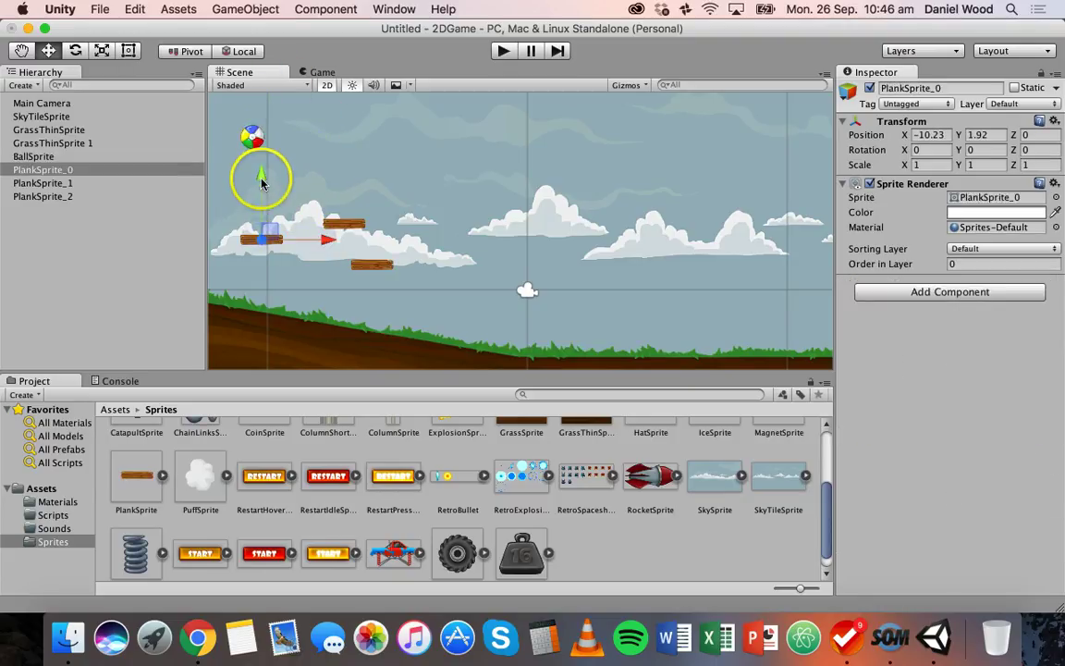
left_click_drag(262, 218, 315, 186)
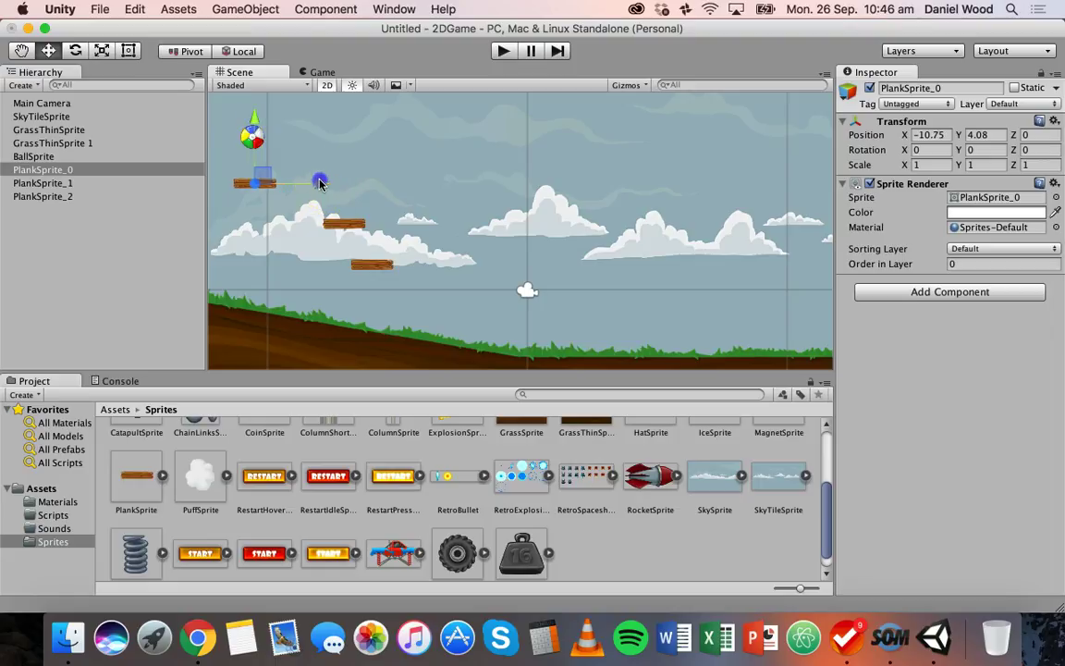
left_click(344, 222)
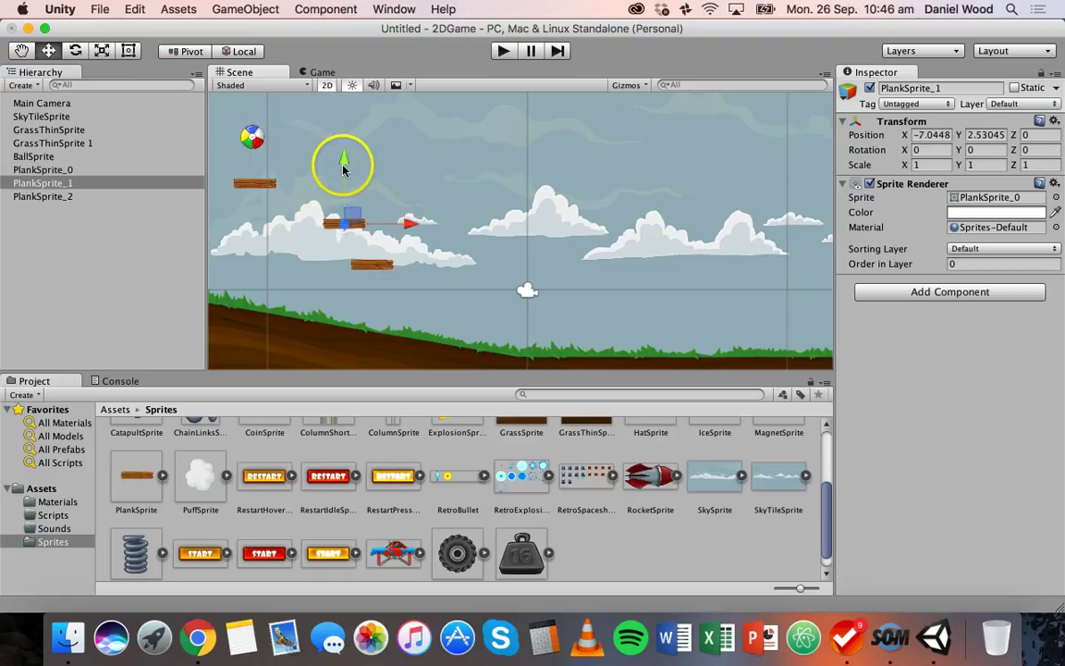
mouse_move(333, 161)
left_mouse_down()
mouse_move(343, 137)
mouse_move(344, 153)
left_mouse_up()
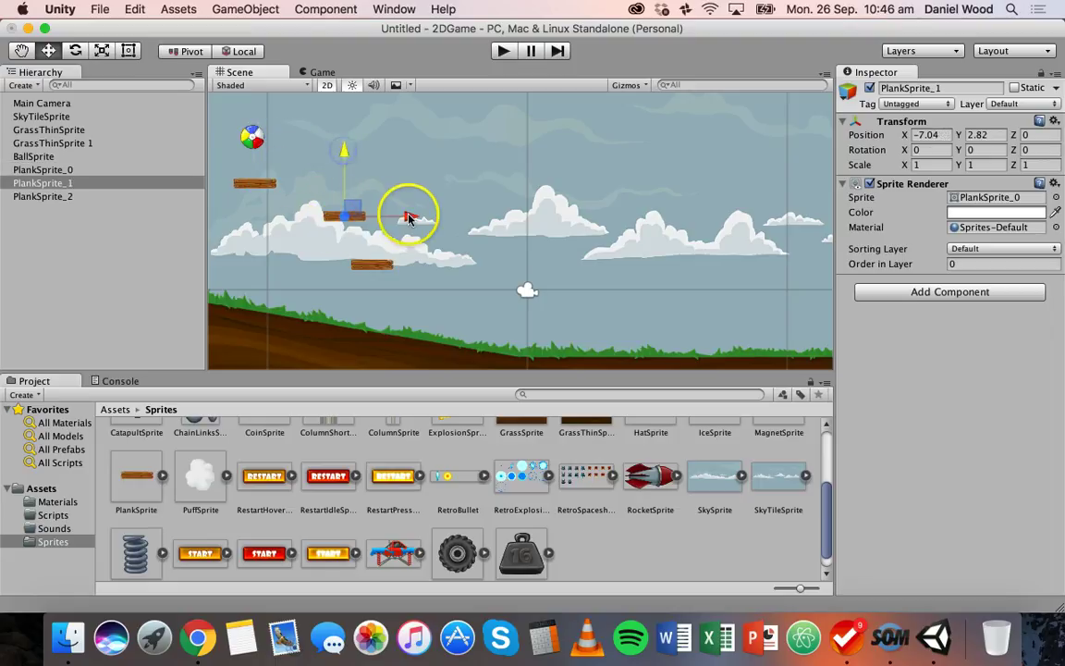
left_click_drag(409, 219, 368, 179)
left_click(380, 263)
left_click_drag(440, 250, 407, 252)
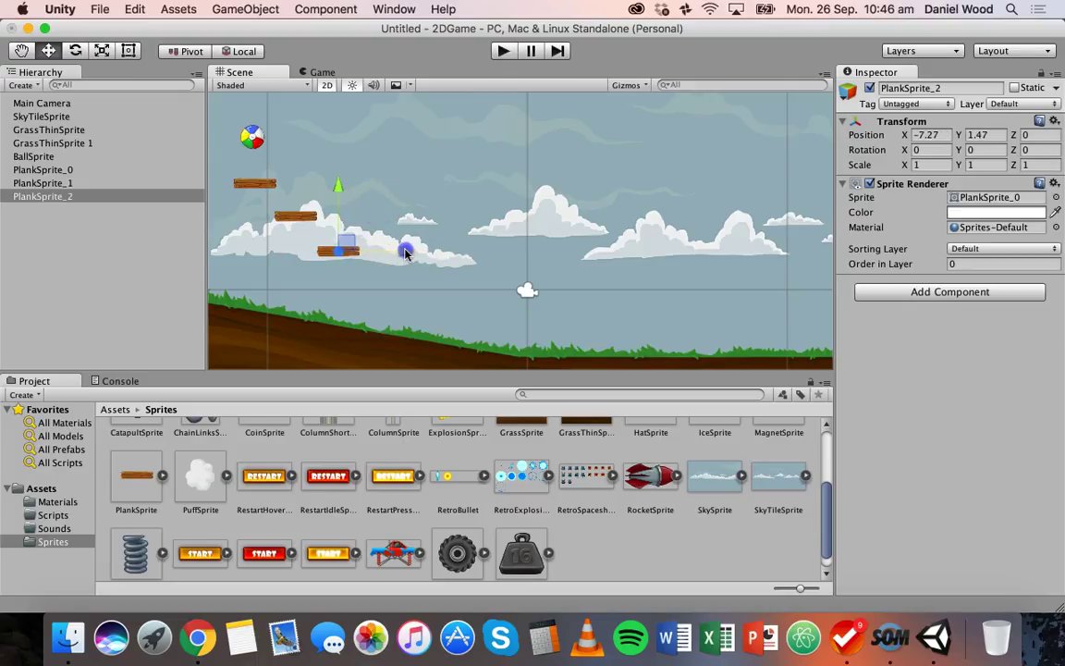
left_click_drag(339, 185, 339, 178)
Step: Tilt the planks about -12° on Z down to the right, nudging the lowest plank
left_click(240, 185)
left_click(76, 51)
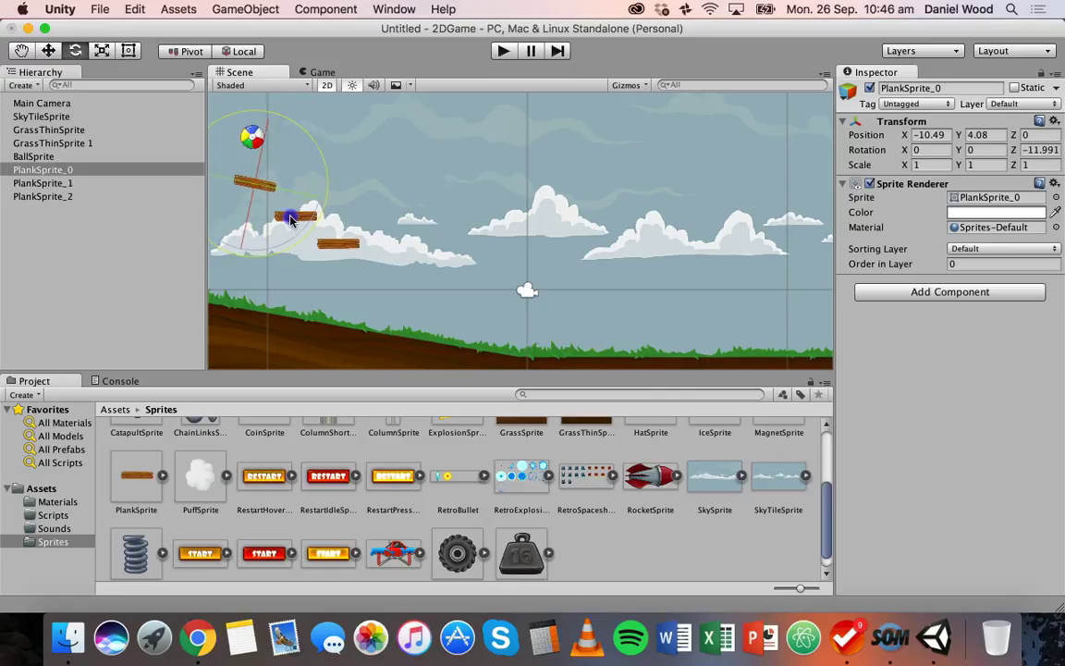
left_click(329, 222)
left_click(298, 215)
left_click_drag(330, 146, 358, 165)
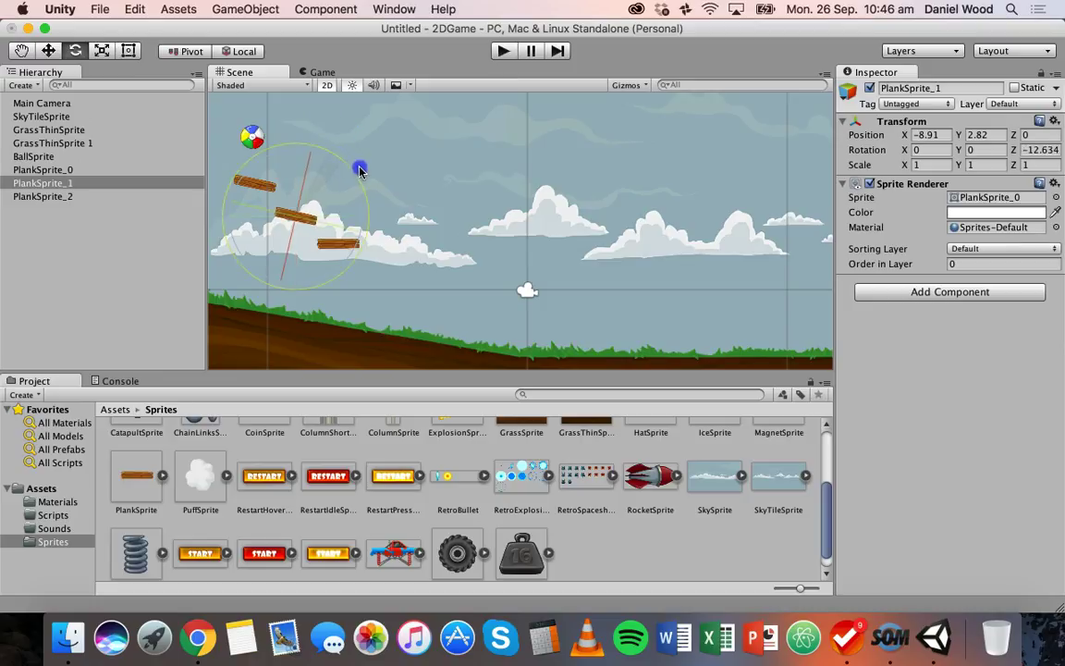
left_click(339, 242)
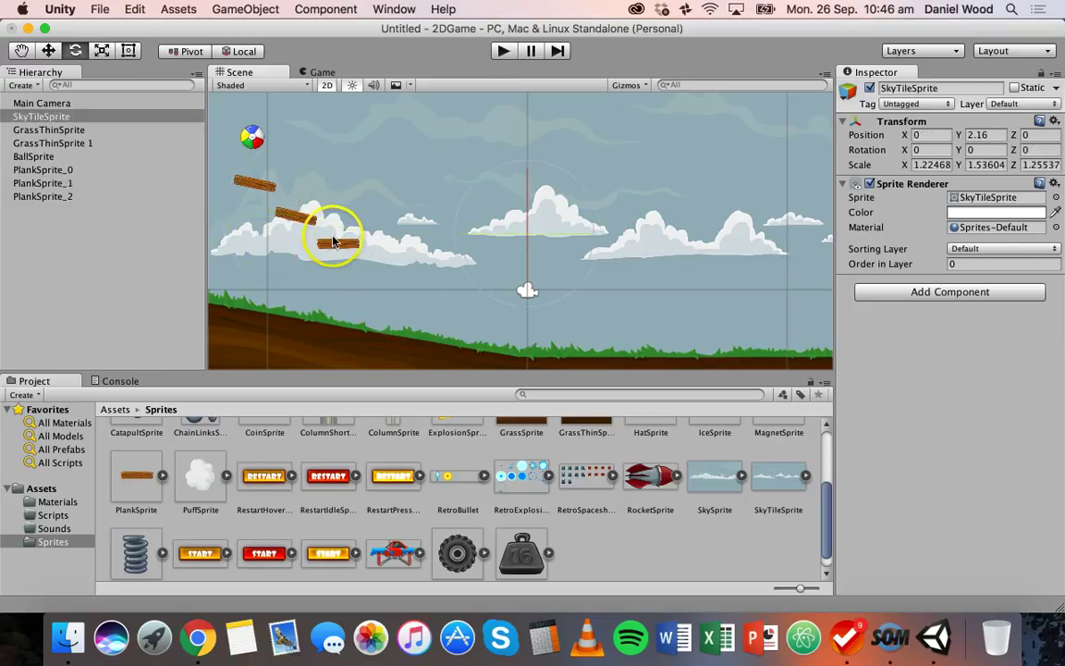
left_click(340, 243)
left_click(369, 185)
left_click_drag(372, 181, 392, 201)
left_click(48, 50)
left_click_drag(403, 242, 404, 257)
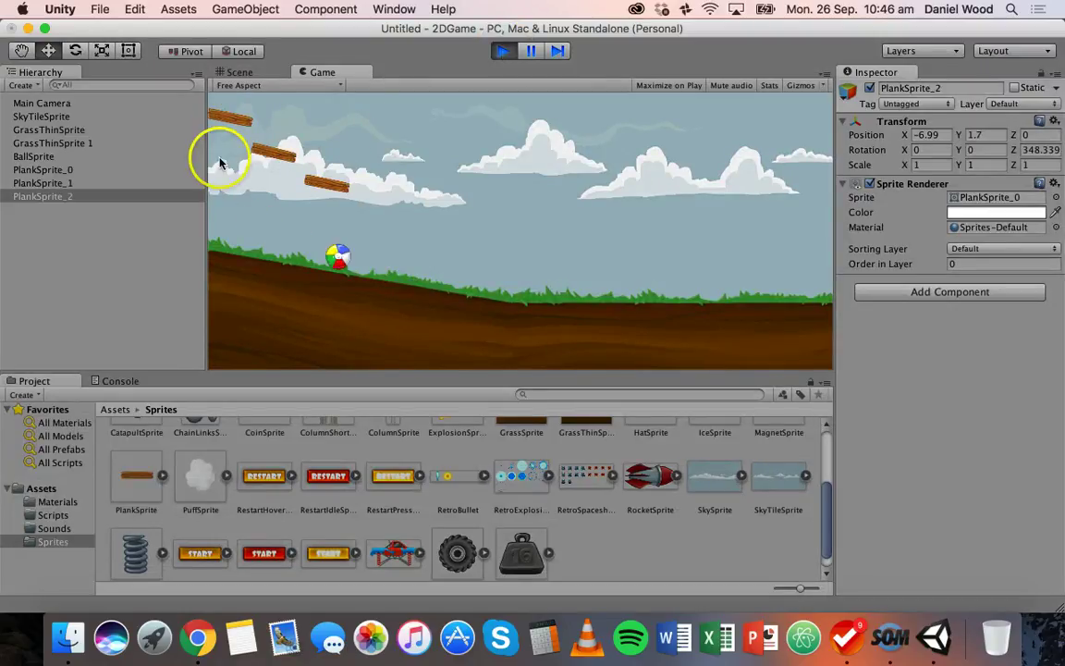
Step: Stop the test and move Main Camera to X -0.52, Y 1.71, checking the Game view
left_click(506, 52)
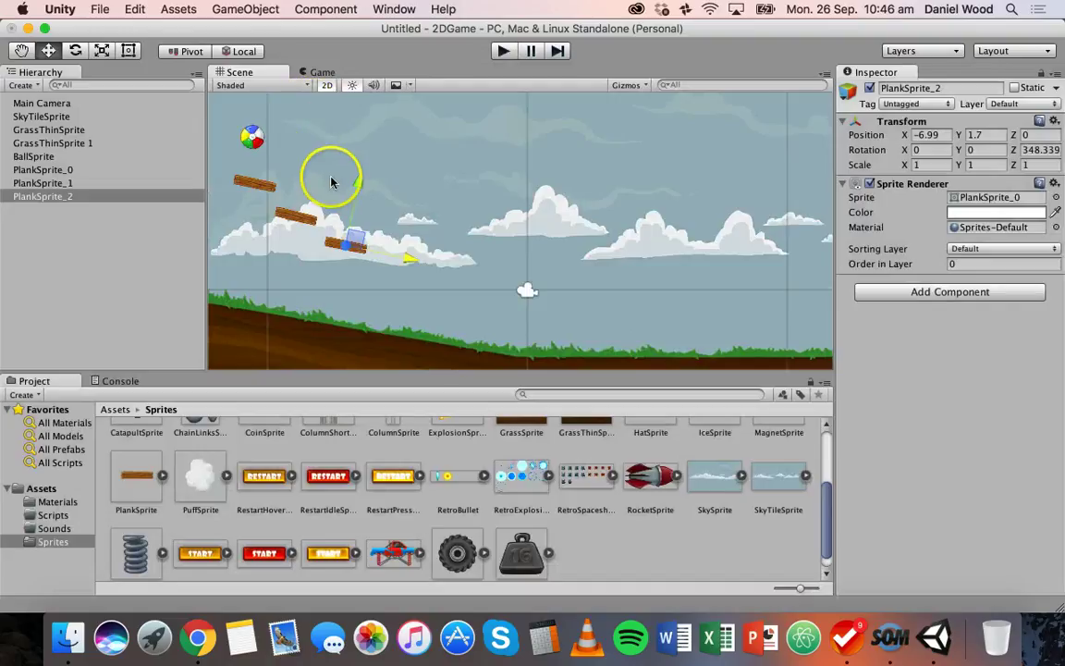
left_click(37, 103)
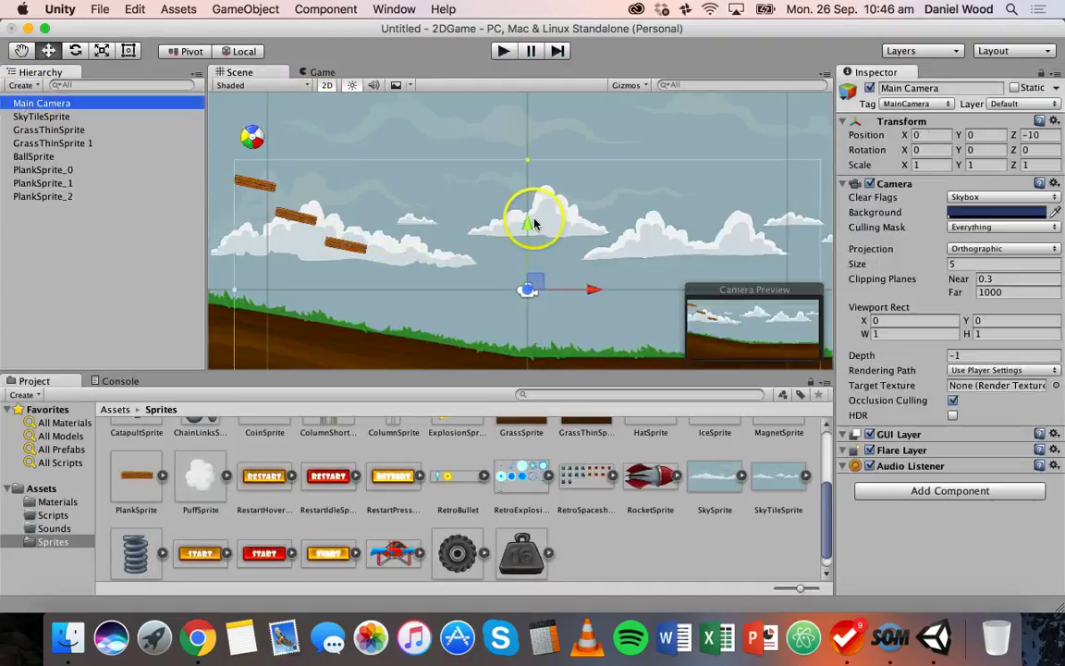
left_click_drag(526, 228, 533, 182)
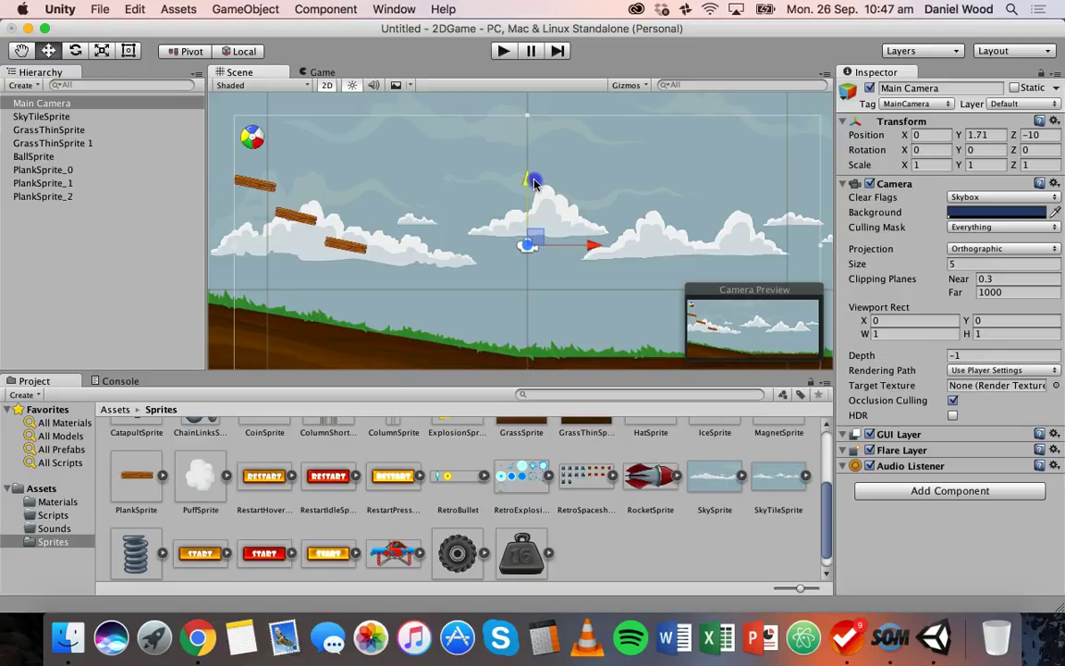
left_click(40, 103)
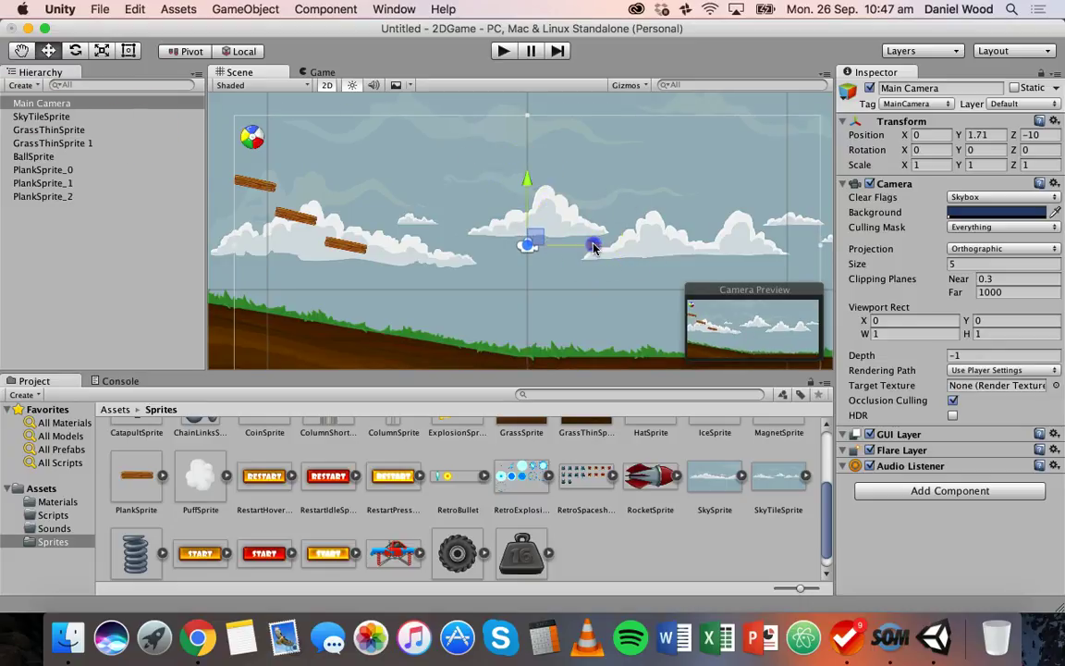
left_click_drag(593, 247, 580, 247)
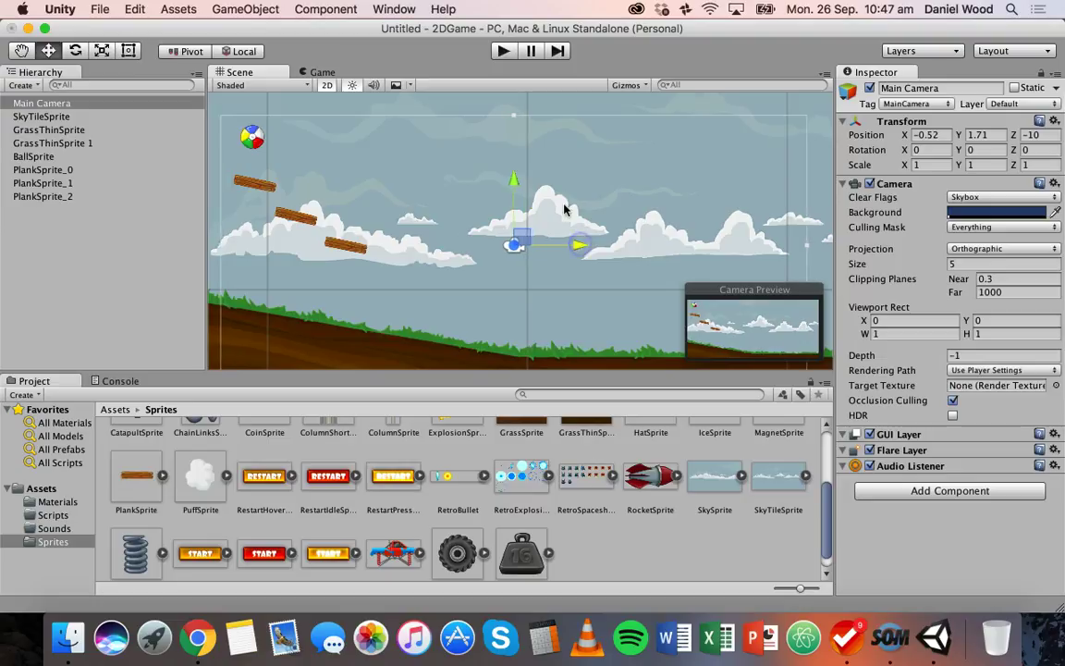
left_click_drag(514, 183, 515, 184)
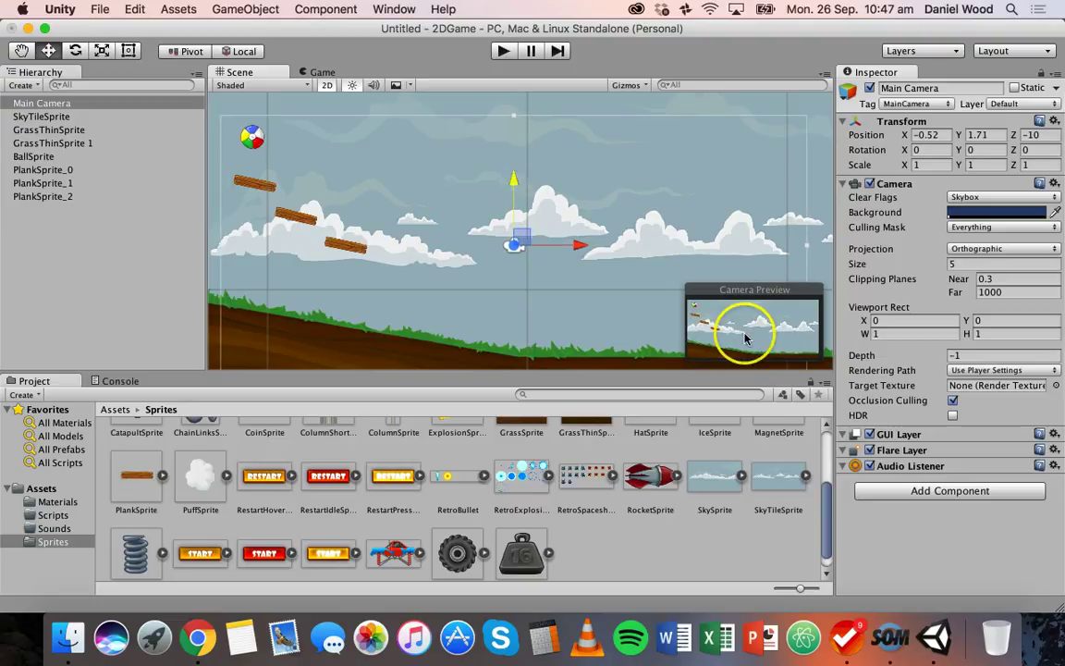
left_click(319, 72)
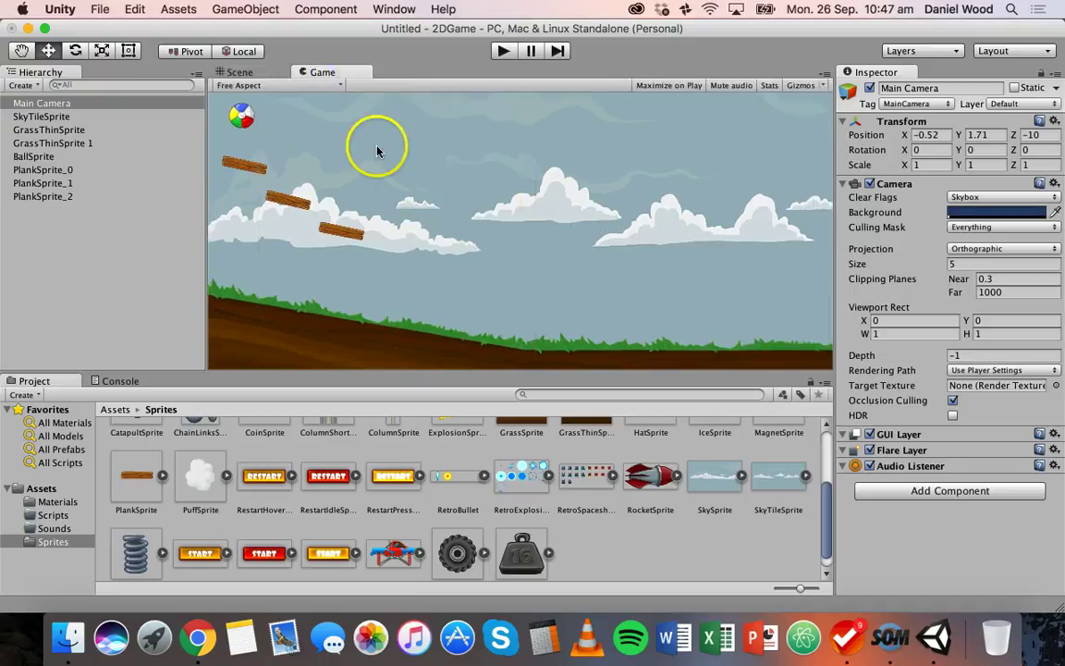
Step: Return to the Scene view and inspect the ball and the top plank, PlankSprite_0
left_click(240, 72)
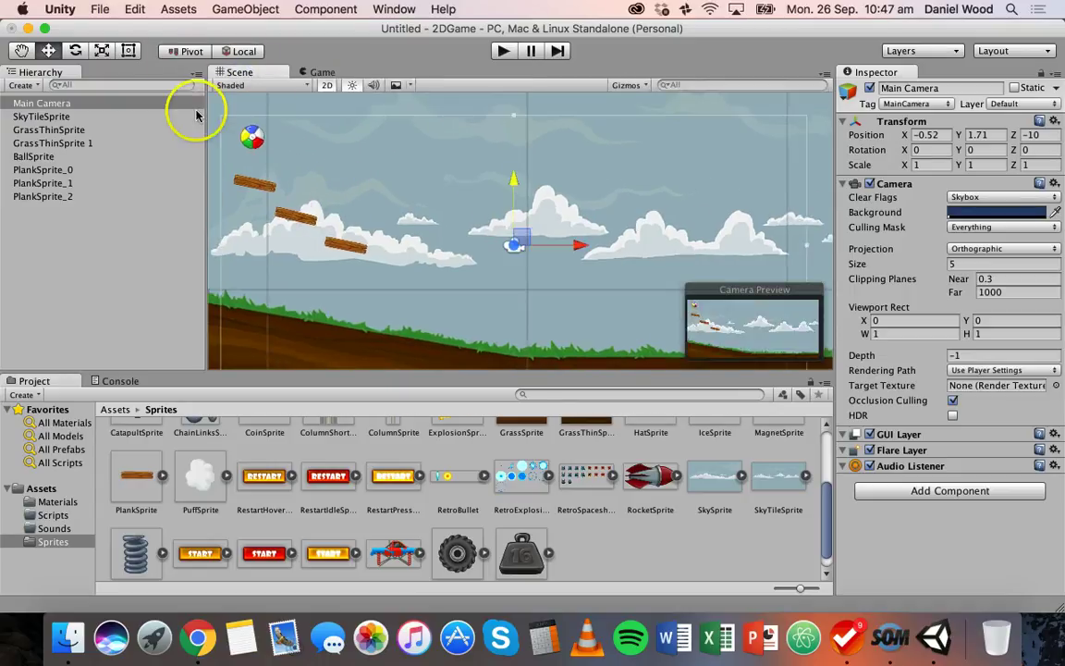
left_click(244, 137)
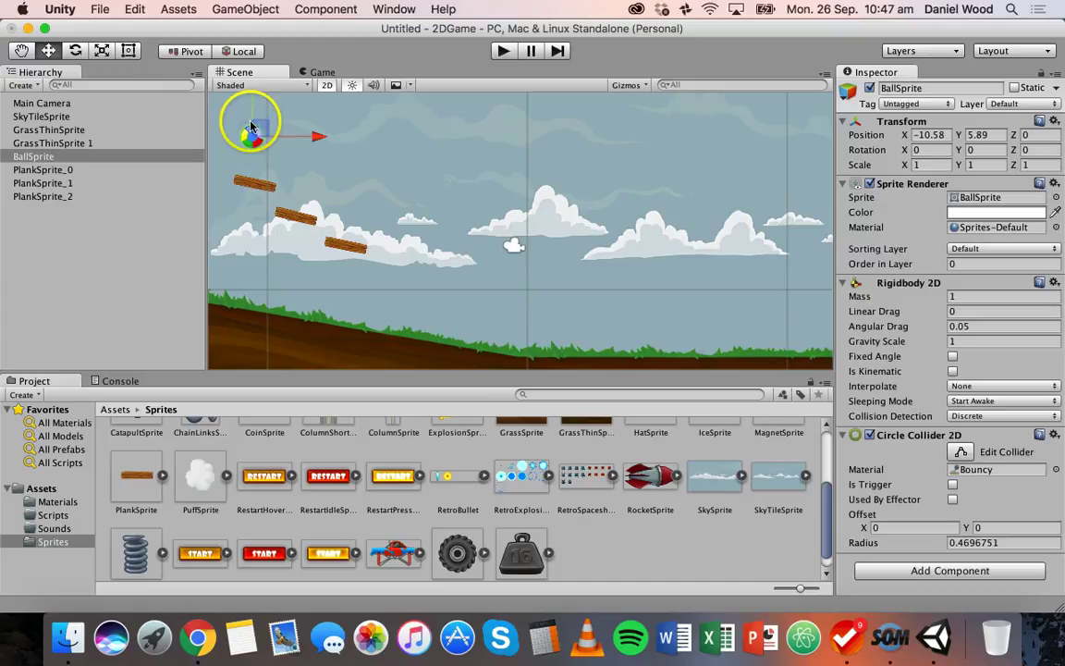
left_click(248, 185)
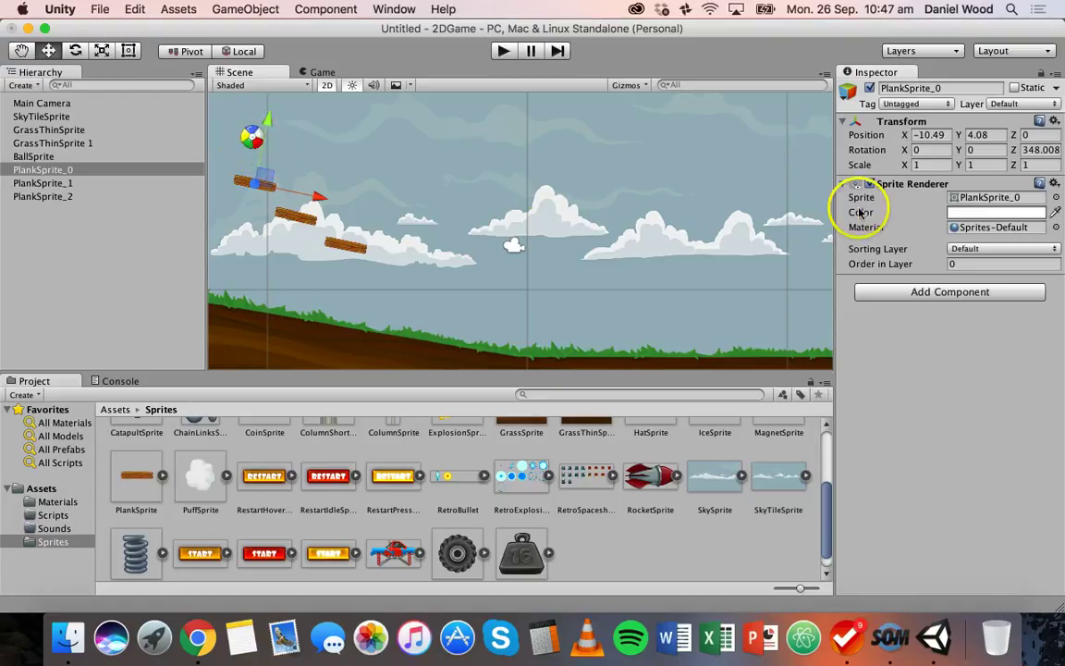
Step: Give PlankSprite_0 an Edge Collider 2D, then zoom and pan to show the ball and planks
left_click(926, 293)
left_click(922, 404)
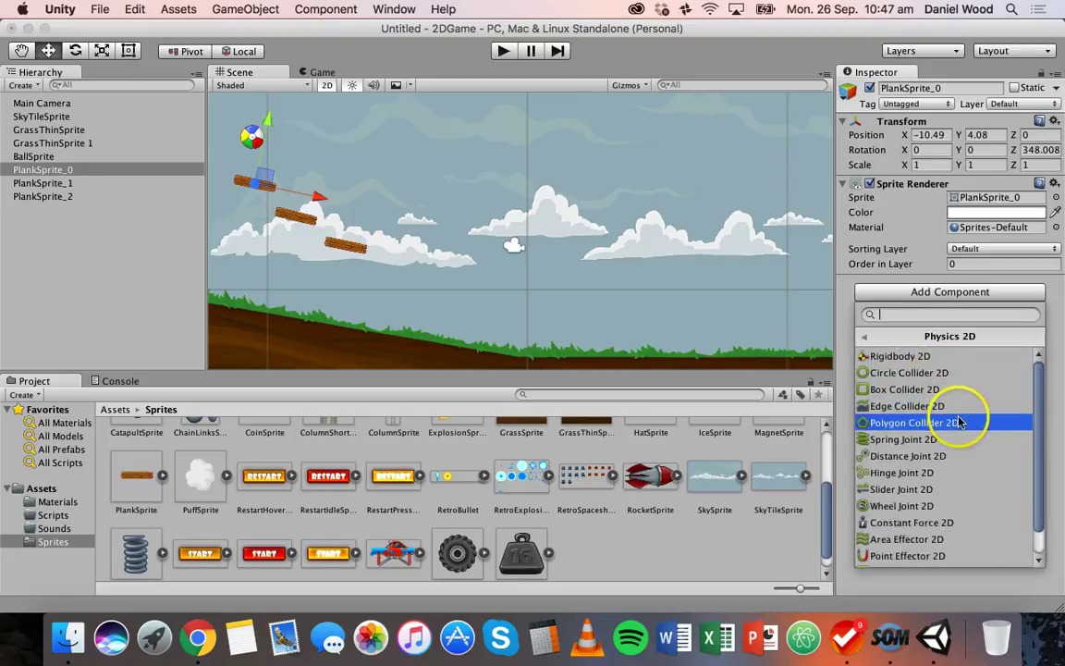
left_click(898, 409)
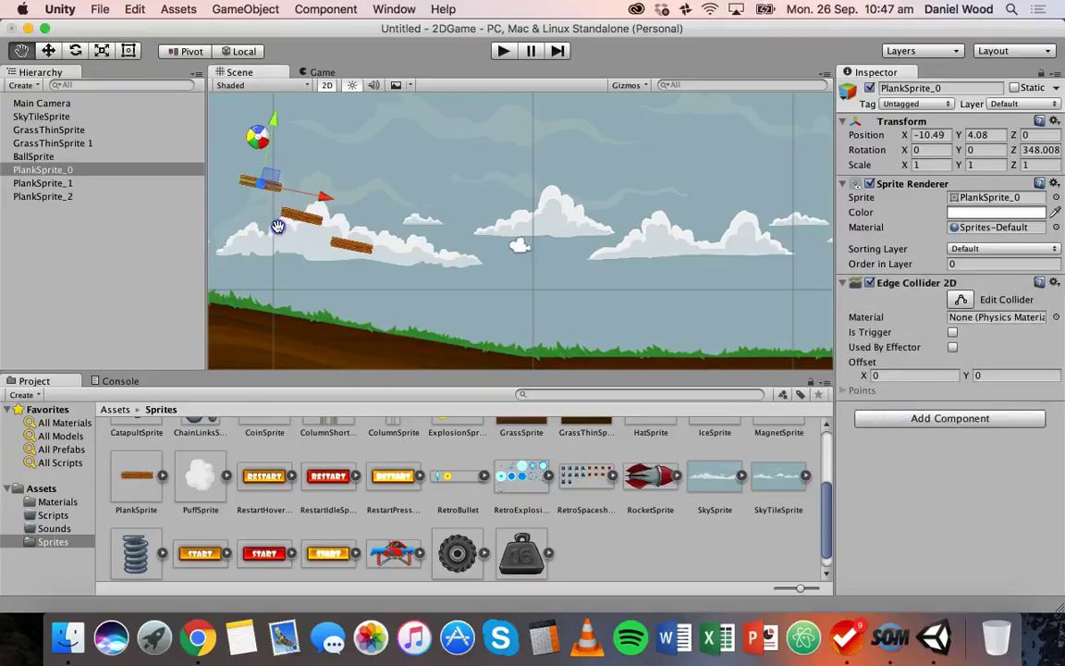
scroll(300, 234, "up", 5)
middle_click_drag(275, 192, 507, 209)
Step: Drag the edge collider's end points onto the plank's top edge and start a test run
left_click(373, 207)
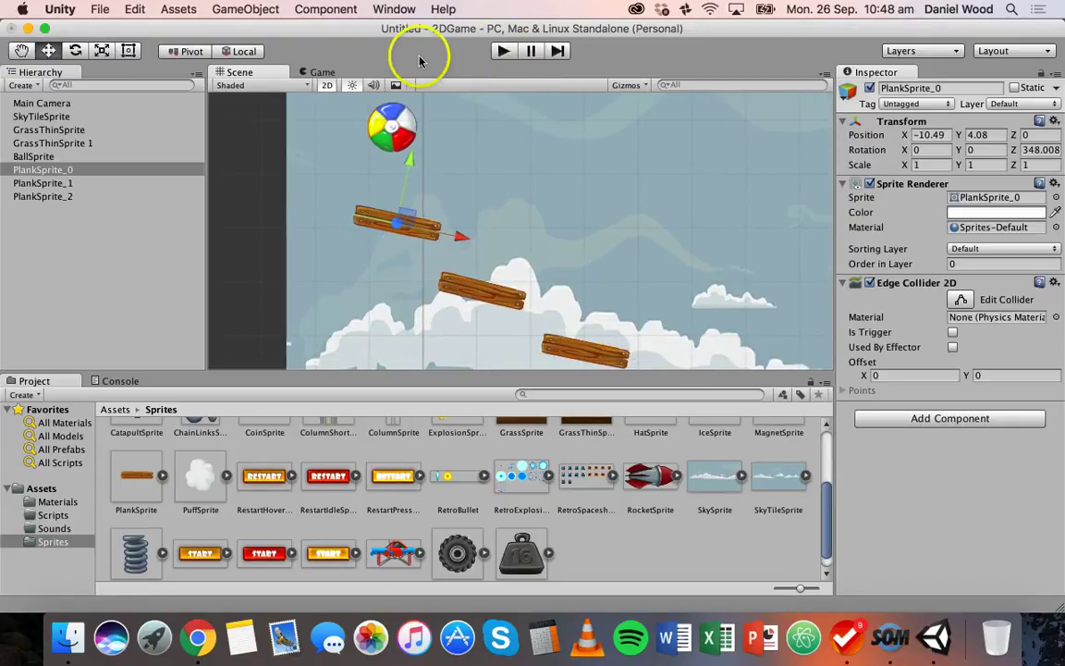
left_click(962, 298)
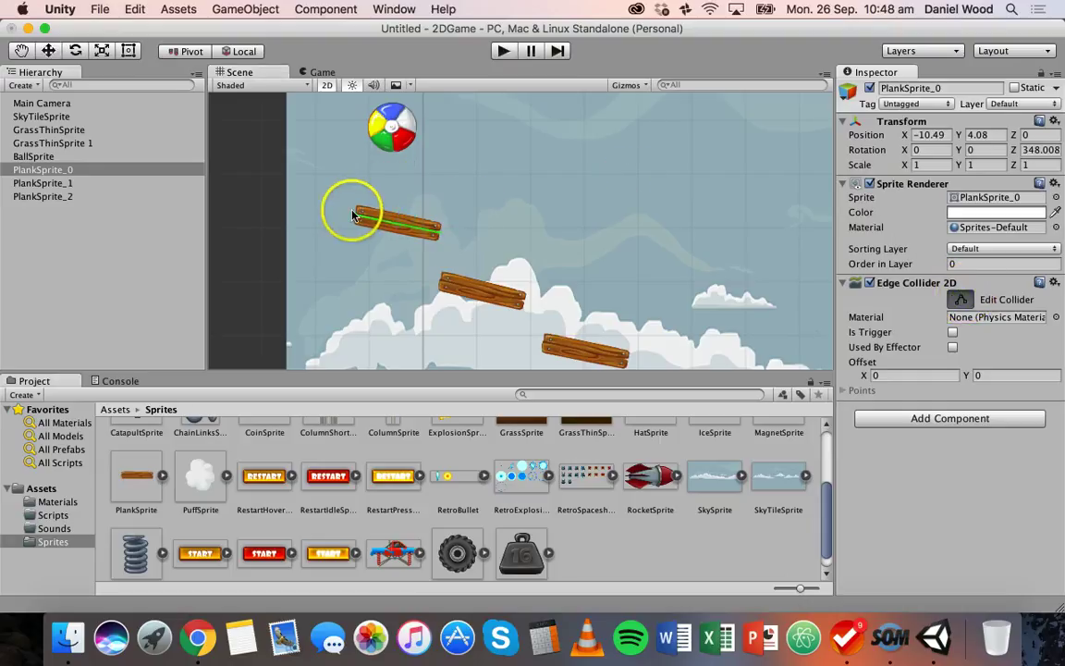
left_click_drag(356, 215, 360, 206)
left_click_drag(441, 232, 438, 233)
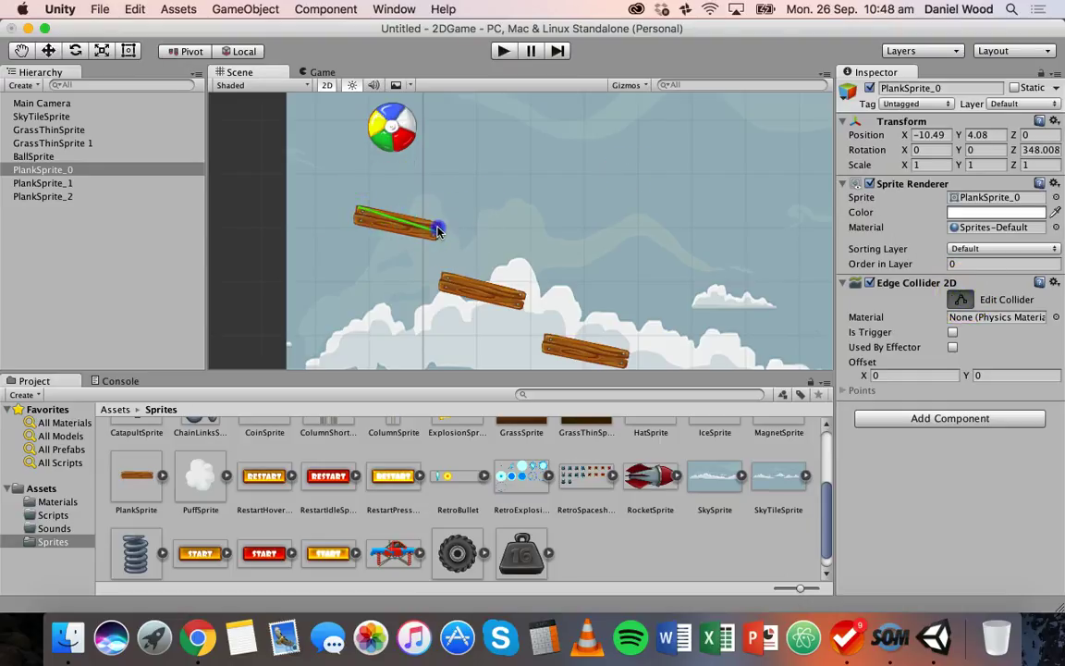
left_click(502, 56)
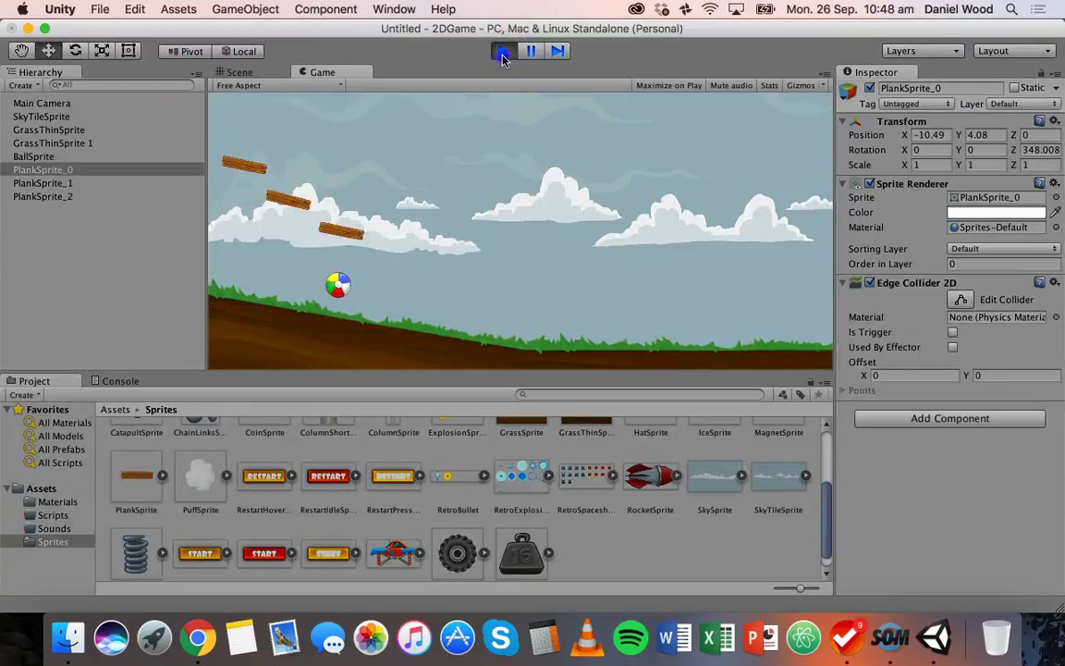
Step: Stop the test run and reselect PlankSprite_0 in the Scene view
left_click(502, 53)
left_click(380, 225)
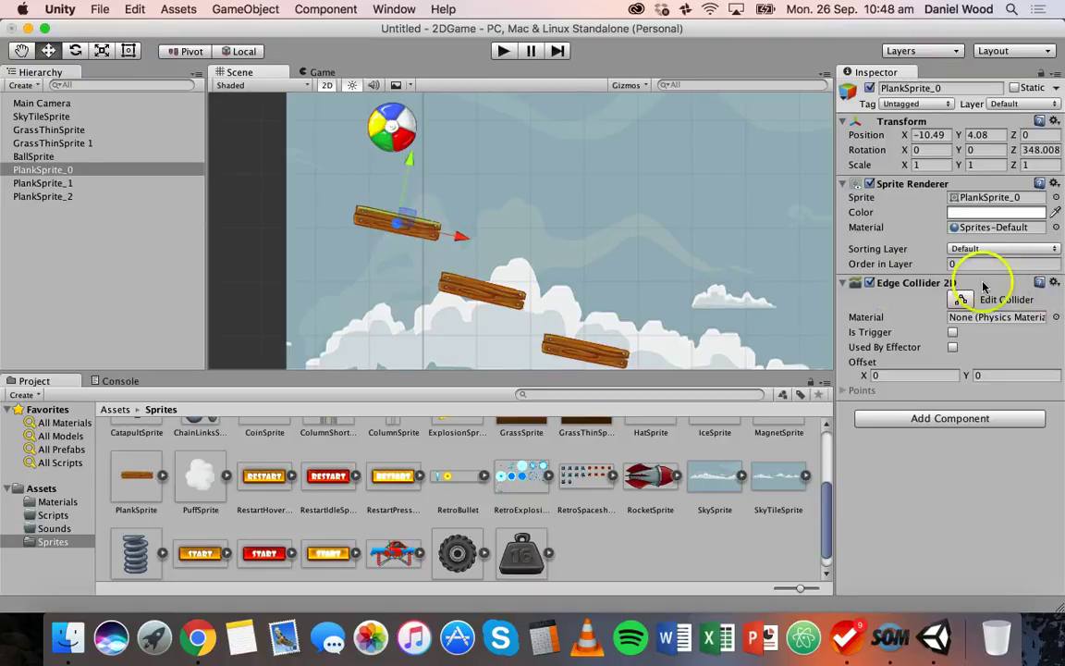
Step: Swap PlankSprite_0's Edge Collider 2D for a Box Collider 2D fitted to about 1.66 by 0.40
left_click(1054, 284)
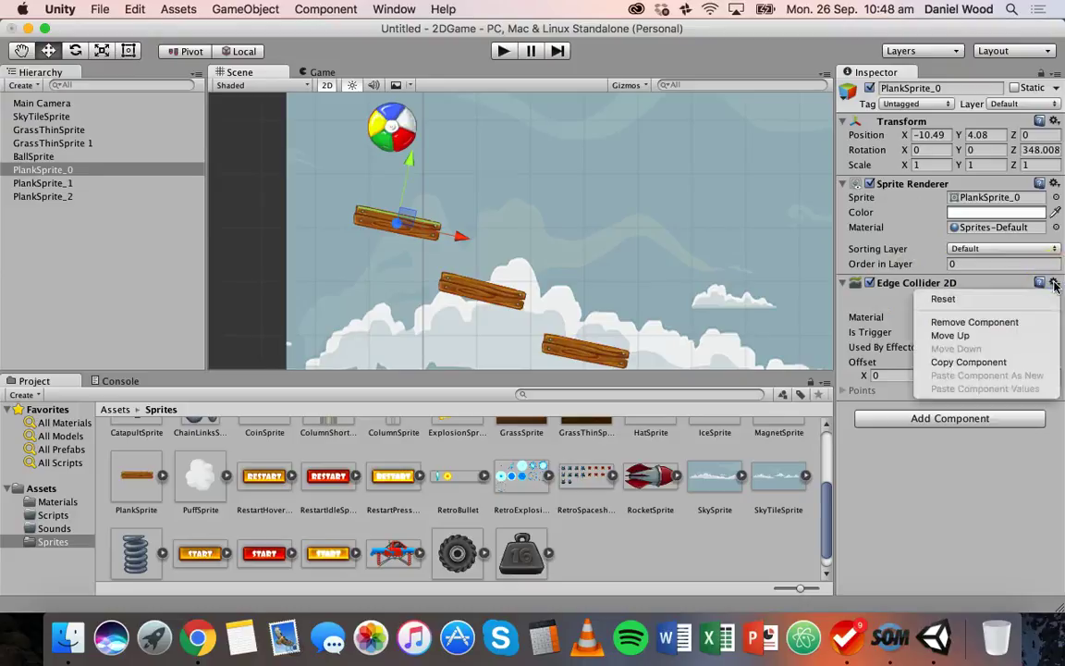
left_click(986, 322)
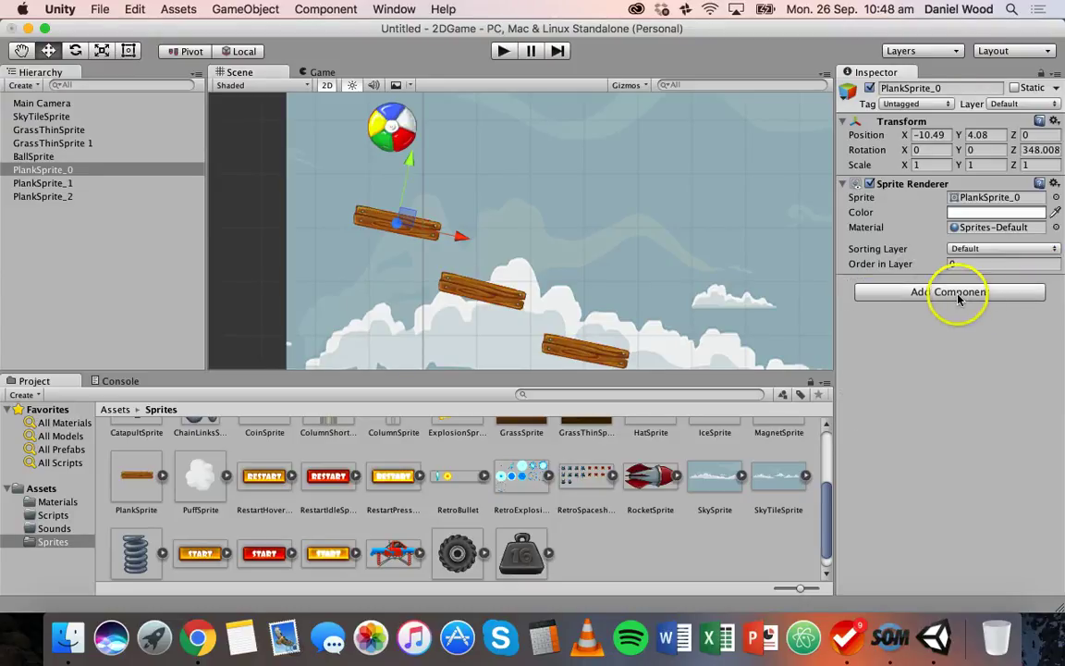
left_click(957, 292)
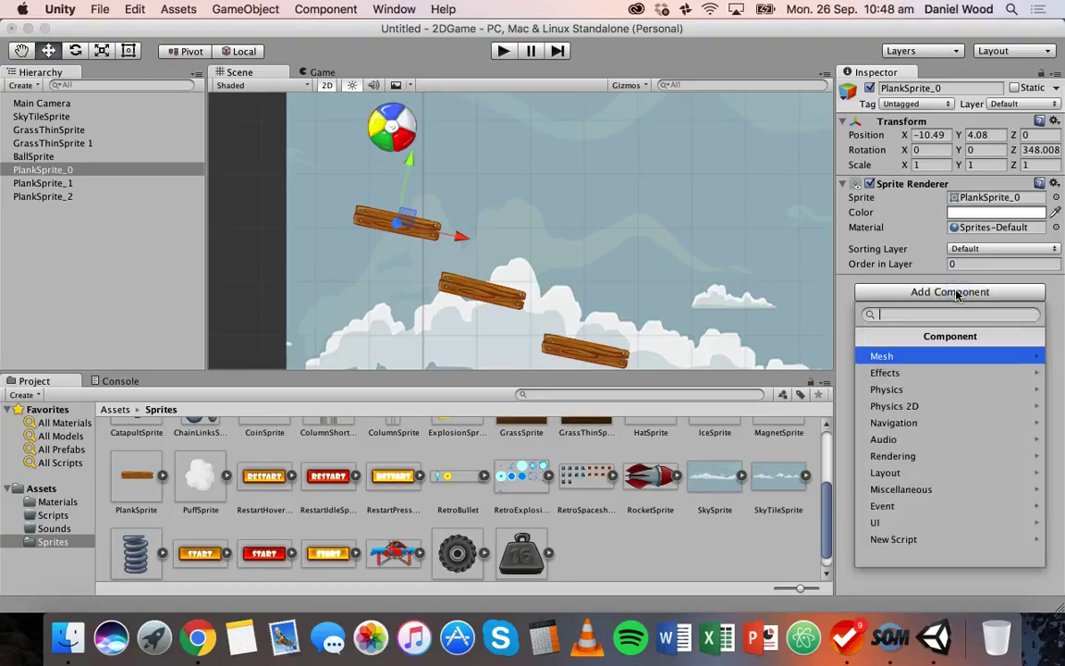
left_click(953, 406)
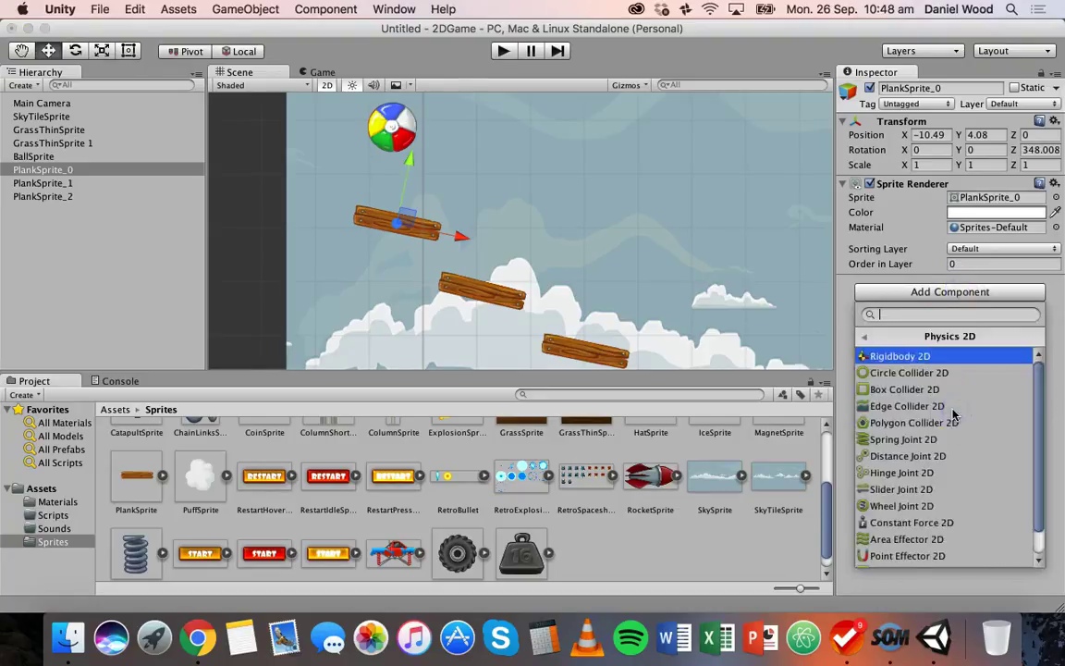
left_click(905, 389)
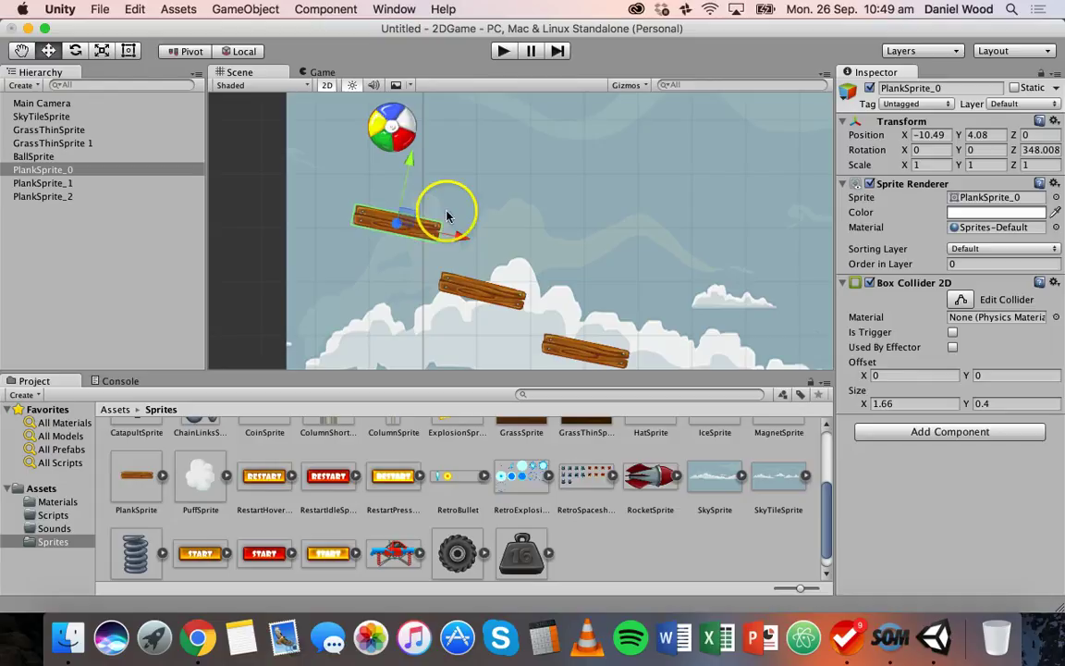
left_click(962, 300)
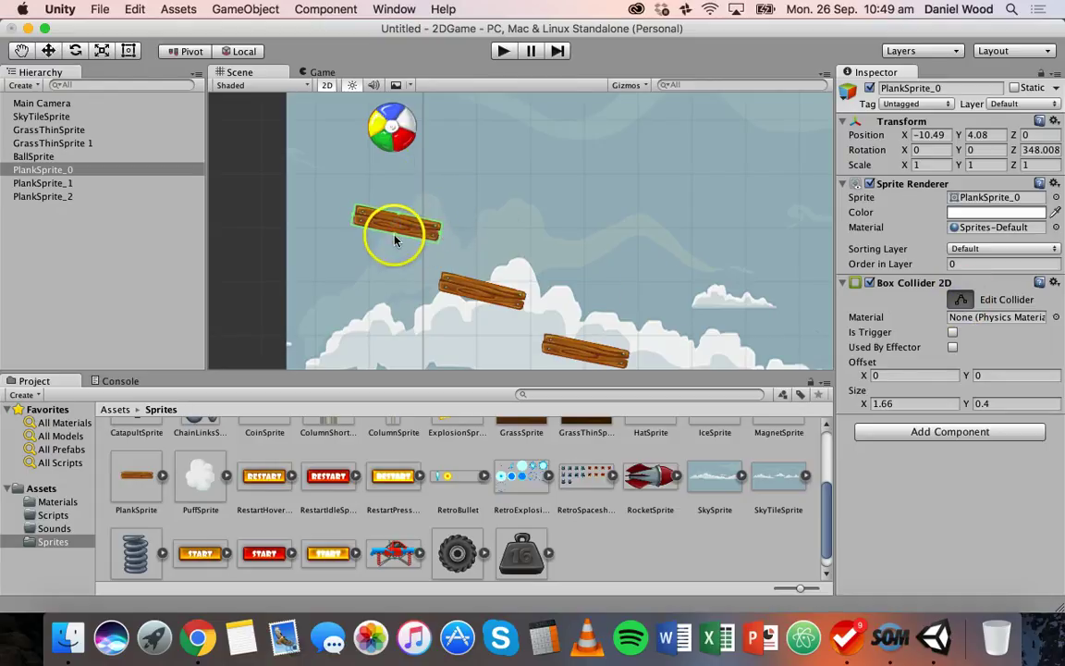
mouse_move(395, 240)
left_mouse_down()
mouse_move(394, 231)
mouse_move(394, 244)
mouse_move(401, 240)
left_mouse_up()
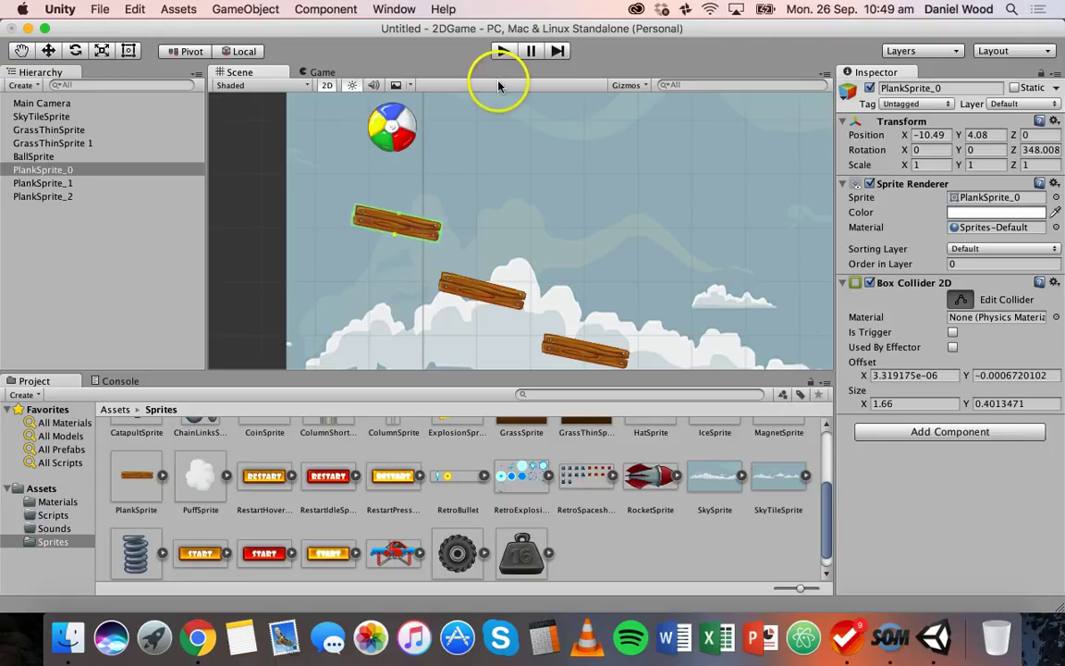
Step: Run and stop a quick play test of the top plank's box collider
left_click(500, 51)
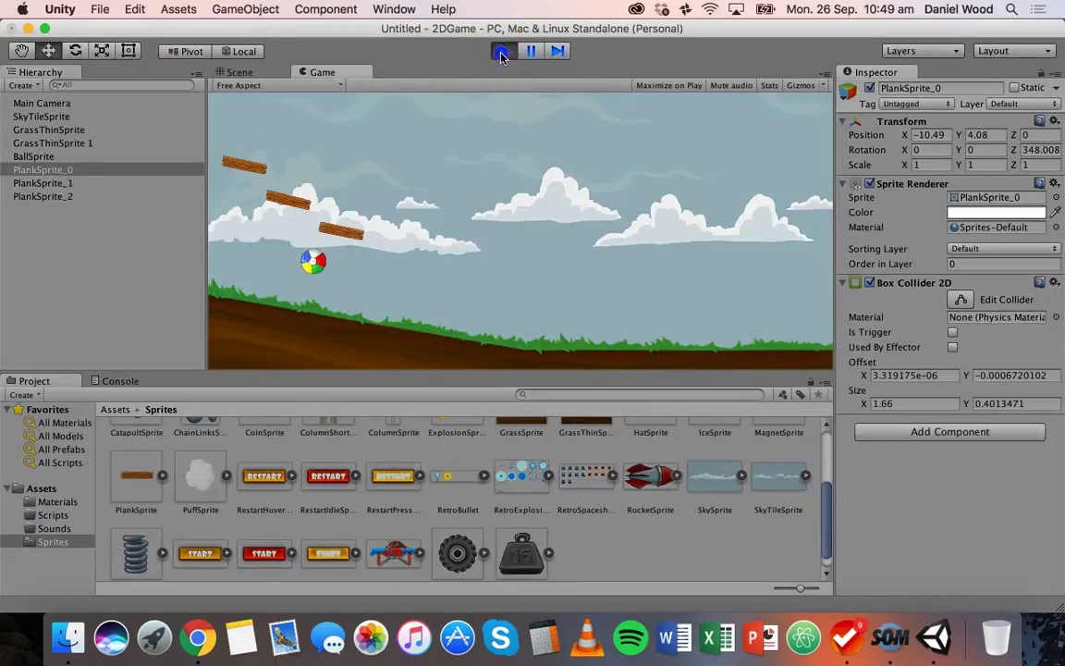
left_click(500, 53)
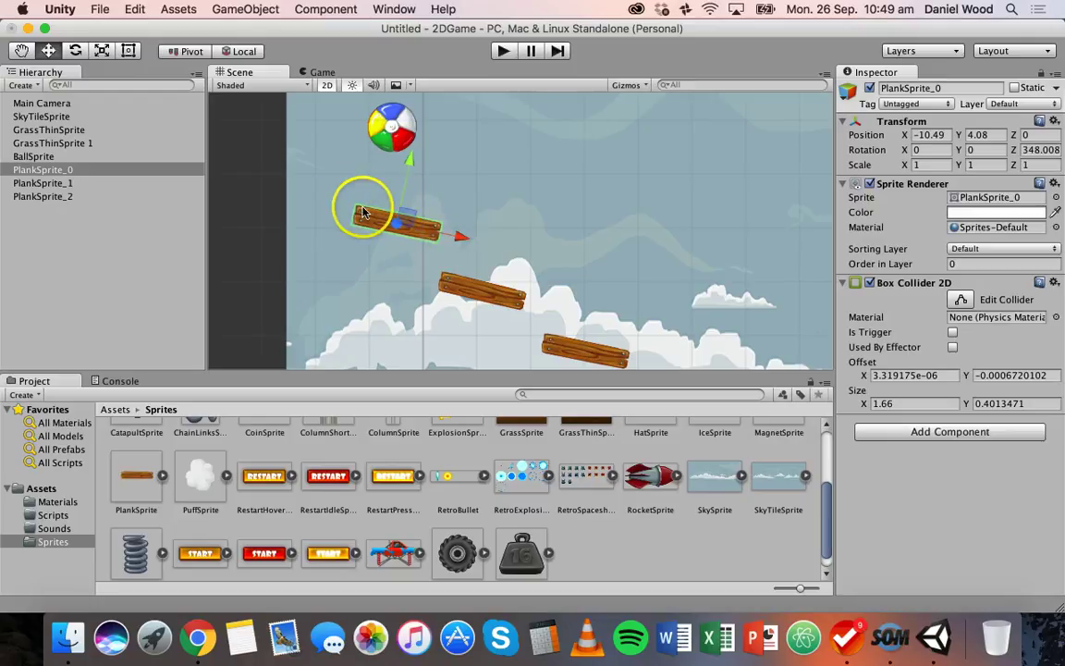
Step: Add a Box Collider 2D to the middle plank, PlankSprite_1
left_click(479, 287)
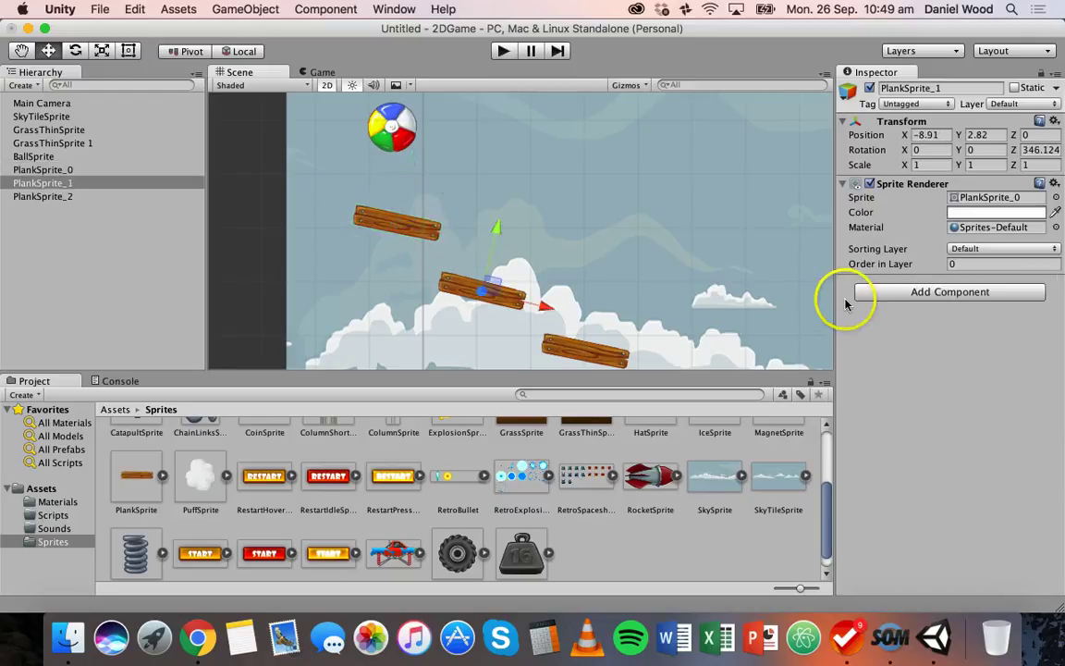
left_click(918, 294)
left_click(945, 407)
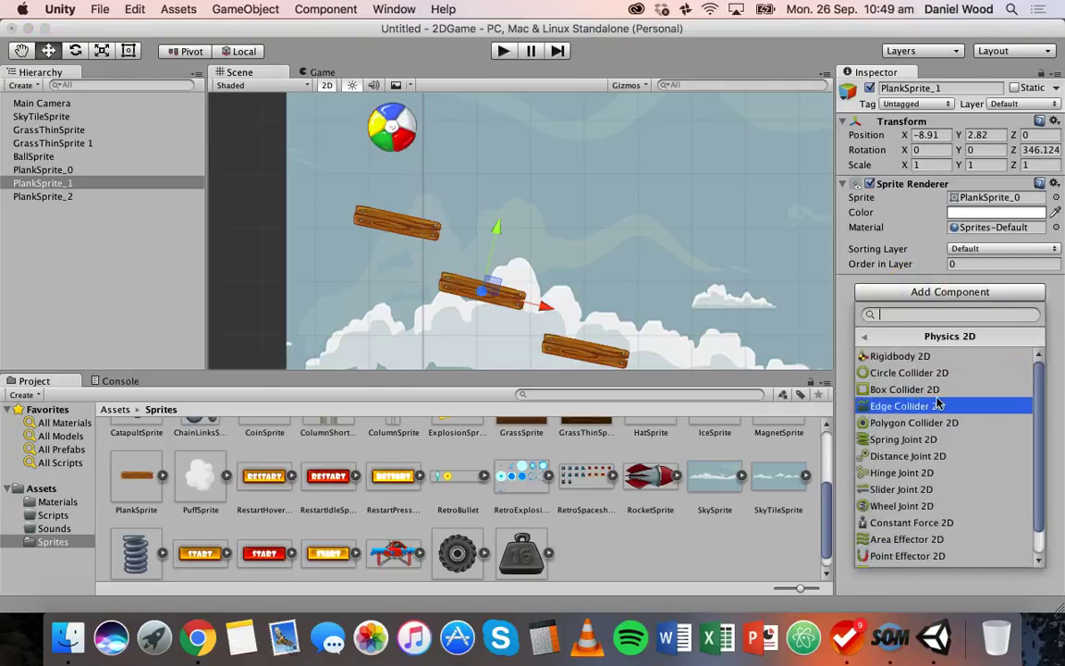
left_click(971, 389)
scroll(673, 275, "down", 1)
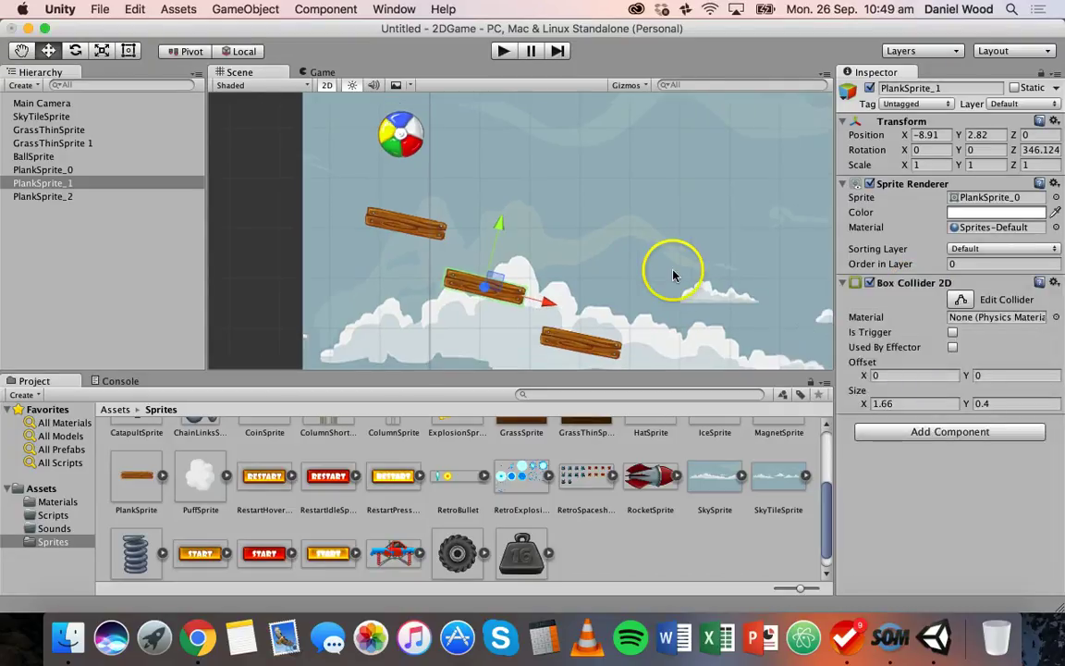
Step: Add a Box Collider 2D to the bottom plank, PlankSprite_2, and start a play test
left_click(578, 340)
left_click(934, 290)
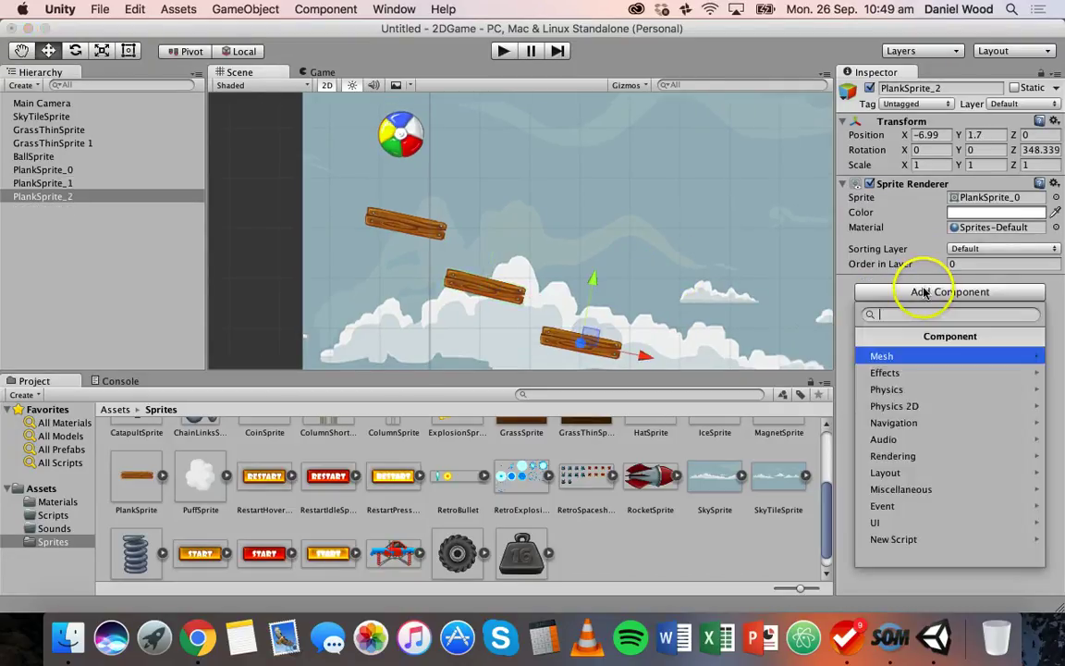
left_click(933, 407)
left_click(912, 391)
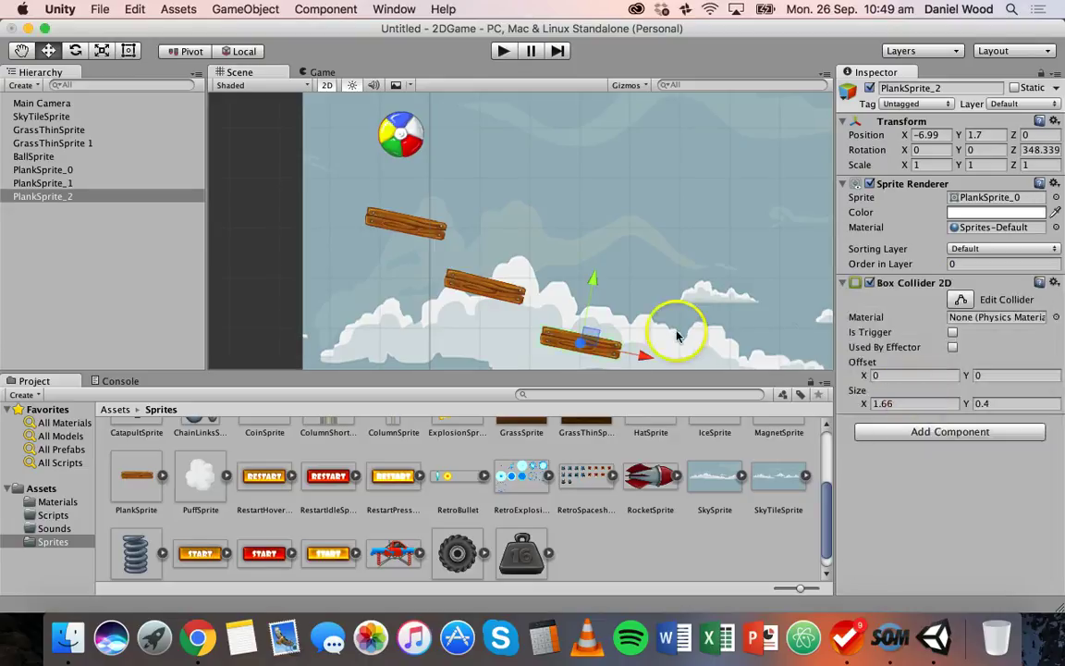
left_click(504, 52)
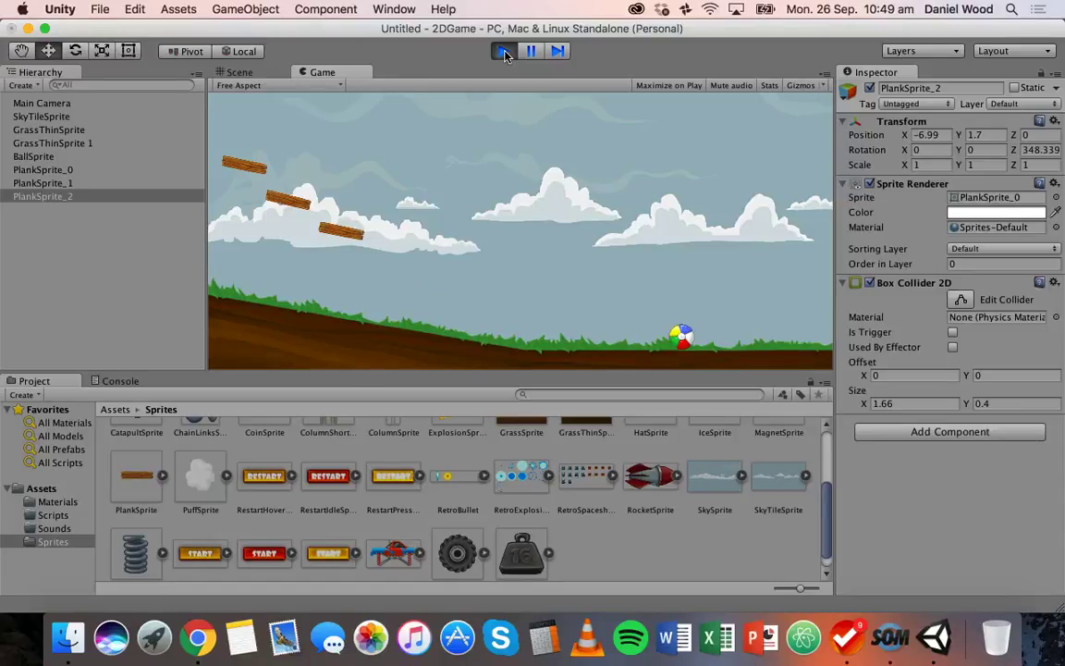
Step: Stop play mode, pan the Scene view, and scroll the Sprites folder back to the top
left_click(504, 53)
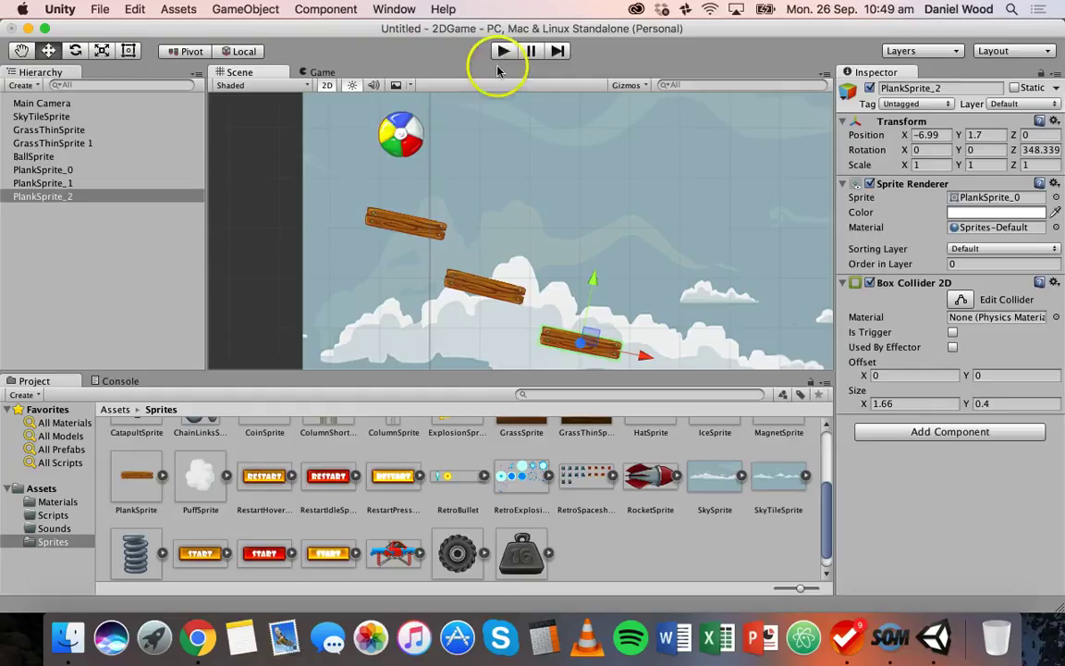
middle_click_drag(692, 321, 595, 304)
scroll(509, 259, "down", 2)
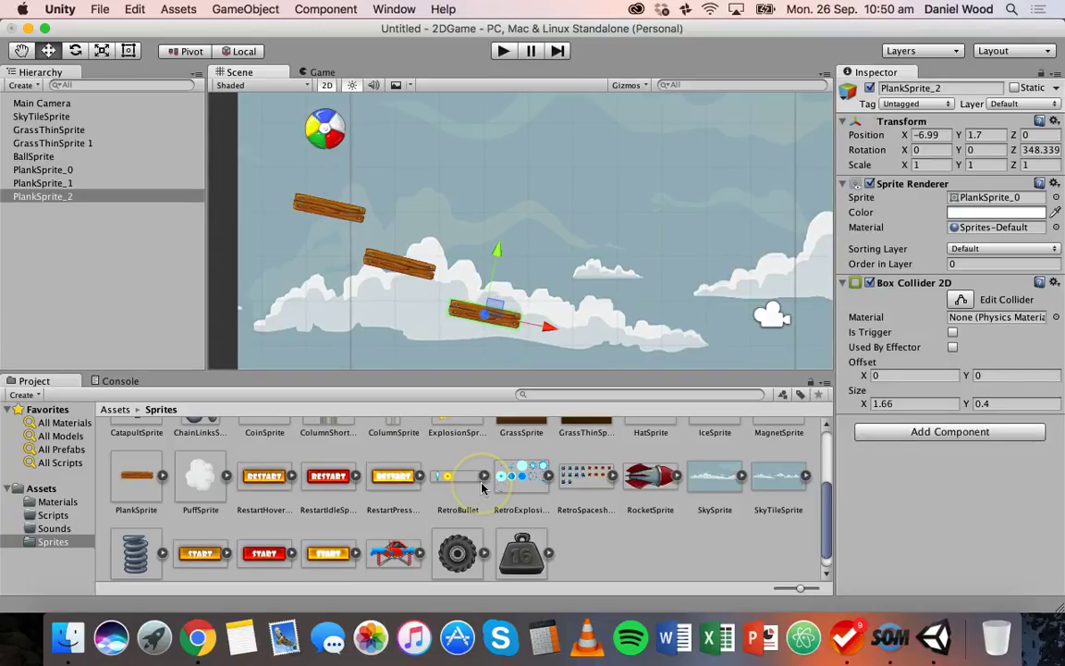
scroll(481, 487, "up", 3)
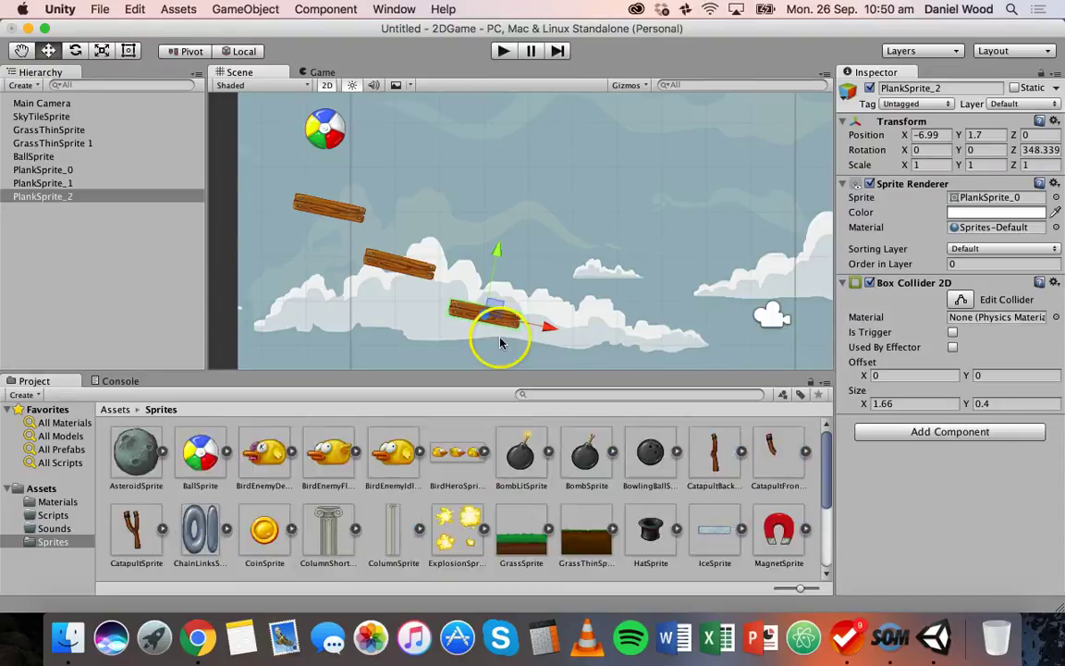
Step: Drag BombLitSprite from the Project panel onto the grassy slope
middle_click_drag(586, 325, 494, 203)
left_click_drag(516, 431, 548, 317)
left_click(391, 218)
Step: Scale the bomb to 1.35 and lower it onto the slope at -4.55, -1.24
left_click(102, 51)
left_click(48, 51)
left_click_drag(493, 258, 490, 264)
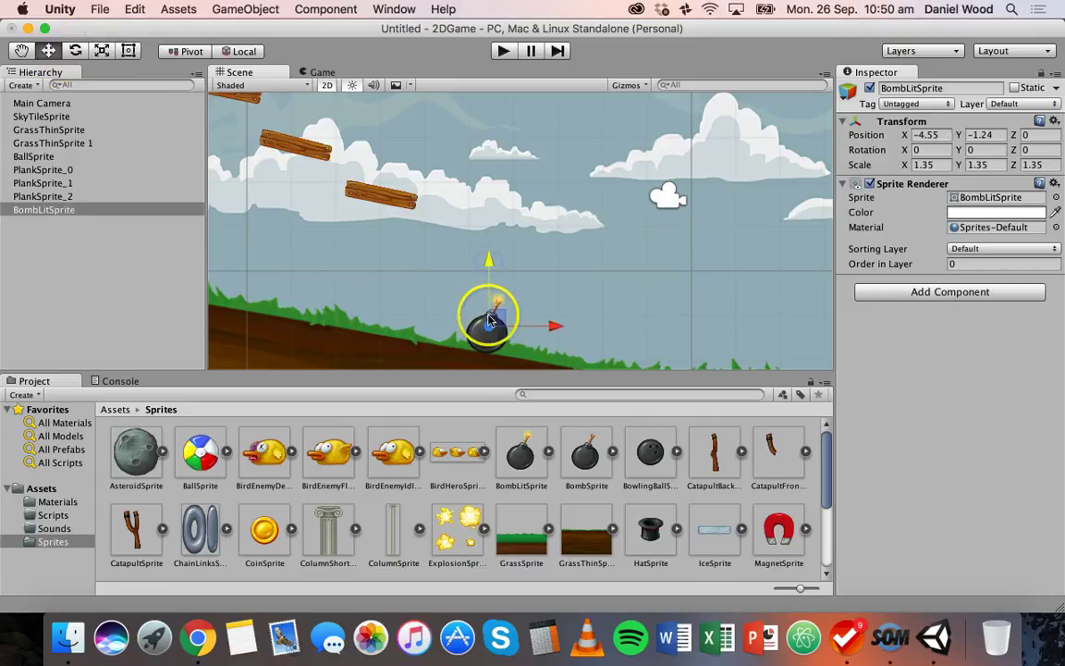
middle_click_drag(549, 356, 506, 297)
scroll(453, 310, "up", 2)
scroll(453, 310, "up", 2)
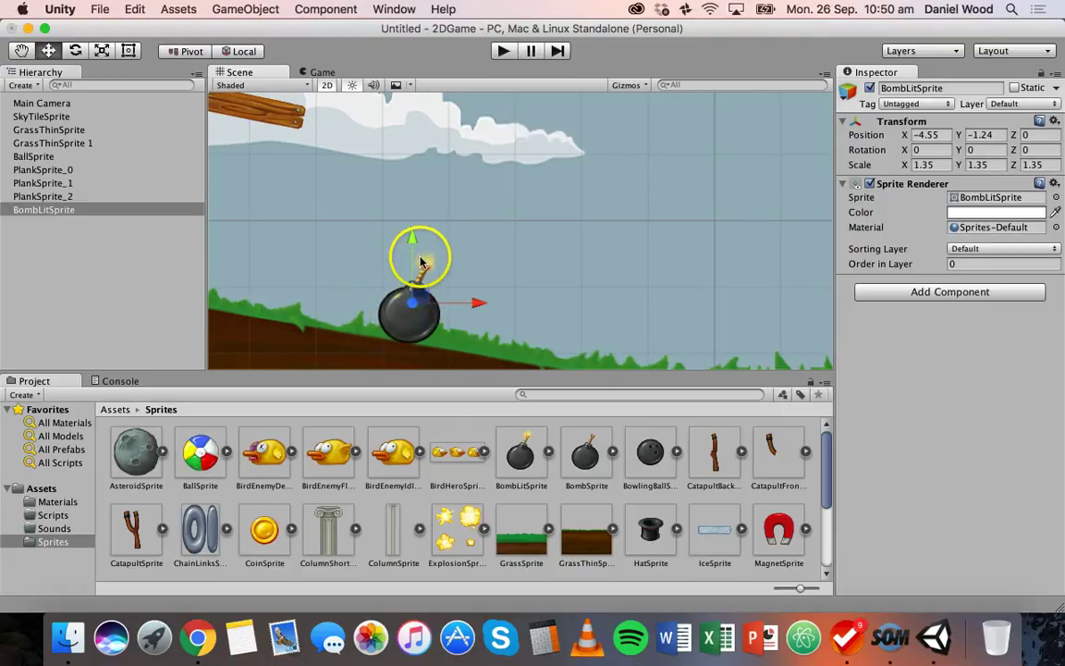
Step: Attach a Polygon Collider 2D to BombLitSprite from the Physics 2D components
left_click(930, 296)
left_click(929, 404)
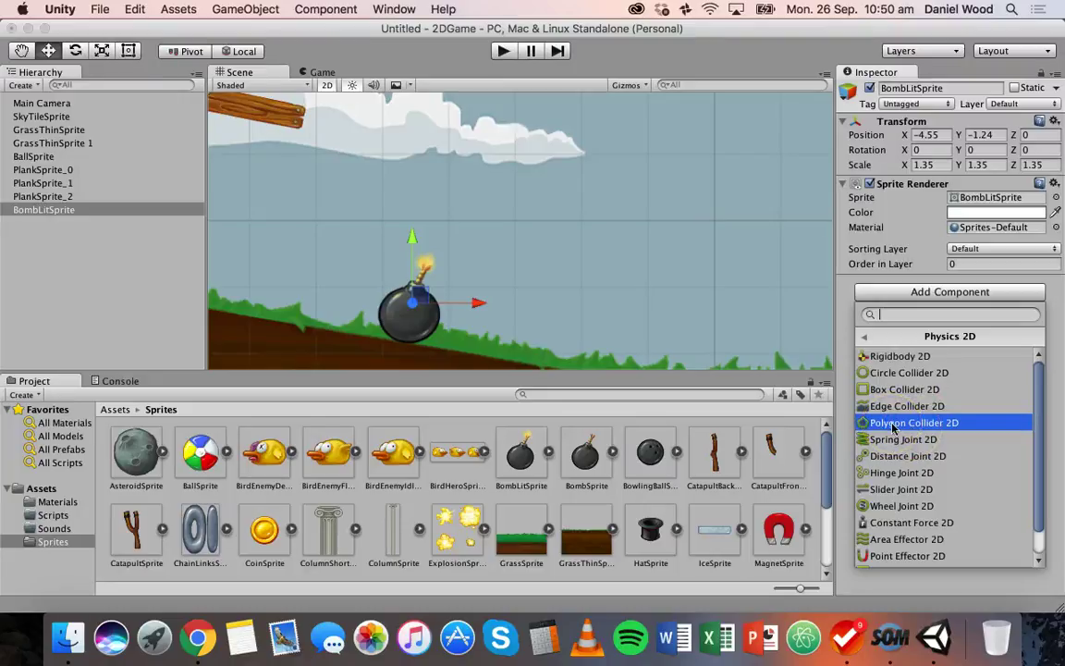
left_click(894, 424)
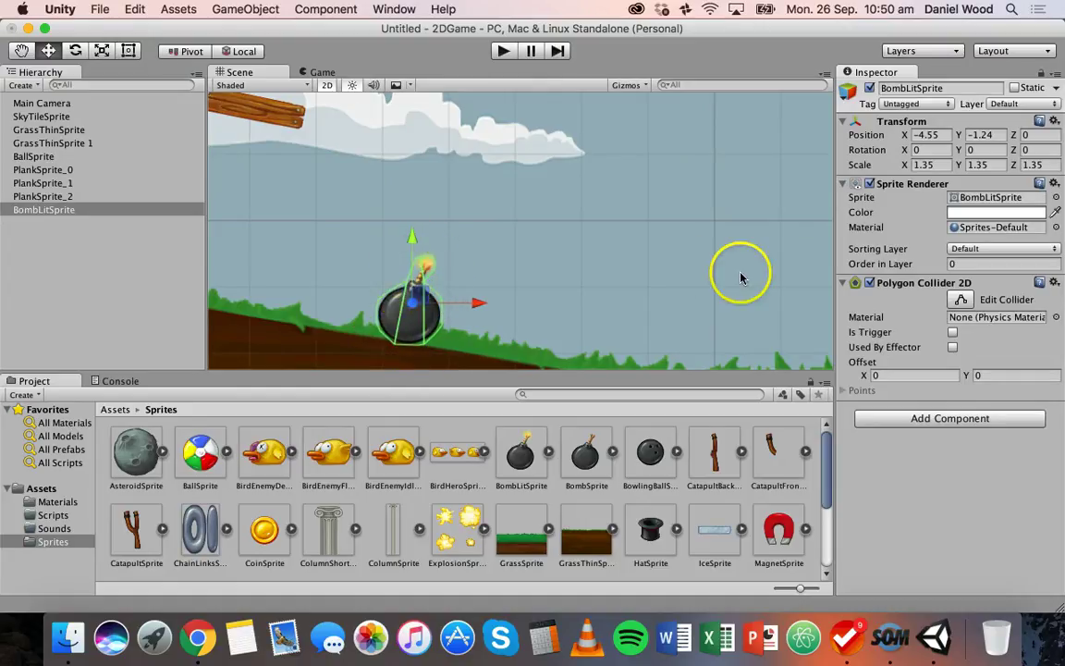
Step: Reshape the bomb's polygon collider points near its top and along its lower edge
left_click(962, 301)
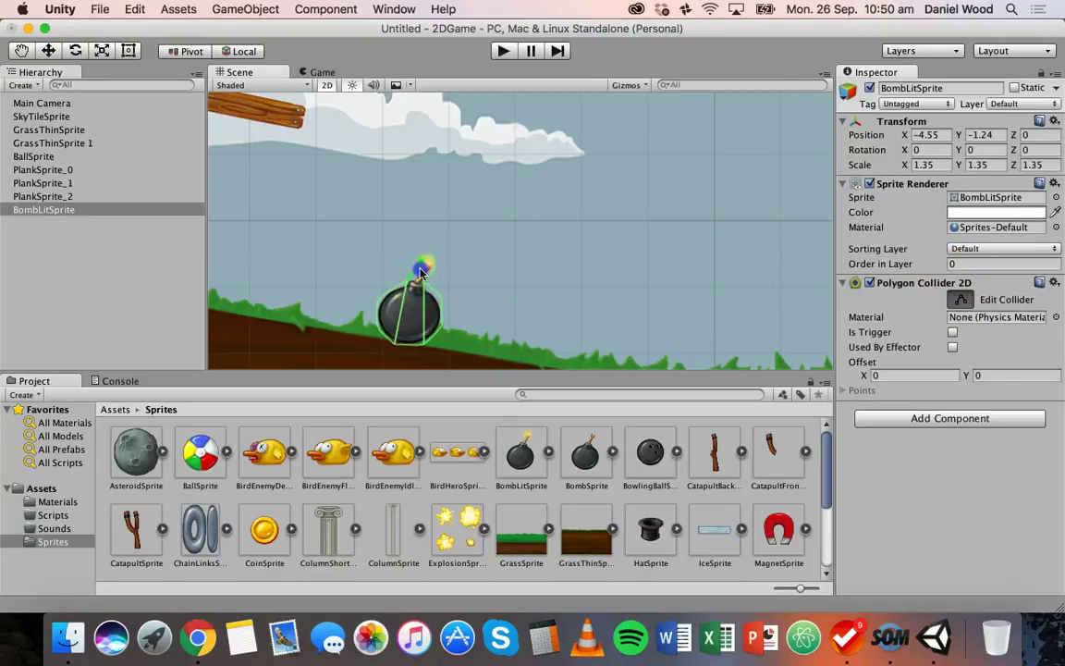
left_click_drag(419, 270, 419, 268)
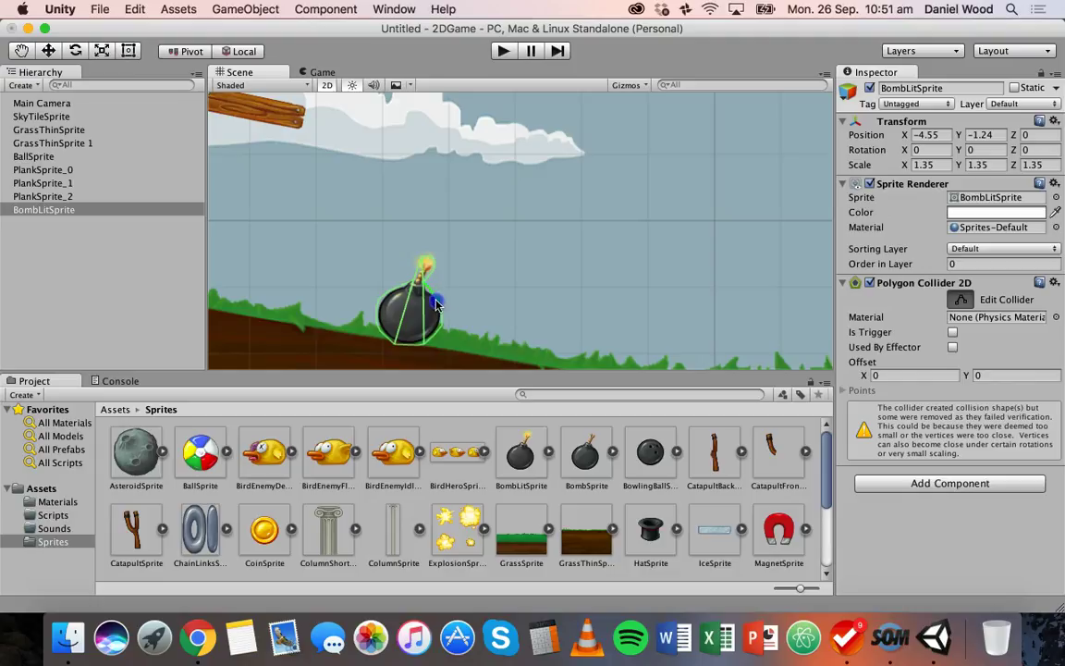
left_click(434, 338)
left_click_drag(437, 340, 434, 337)
left_click_drag(426, 342, 397, 343)
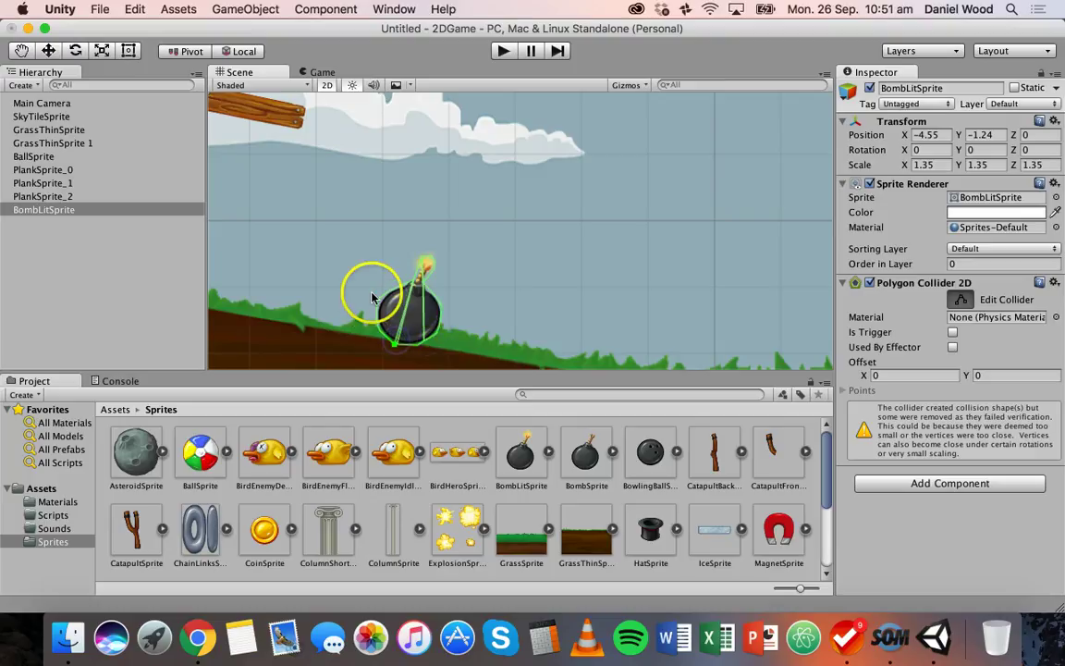
left_click(961, 301)
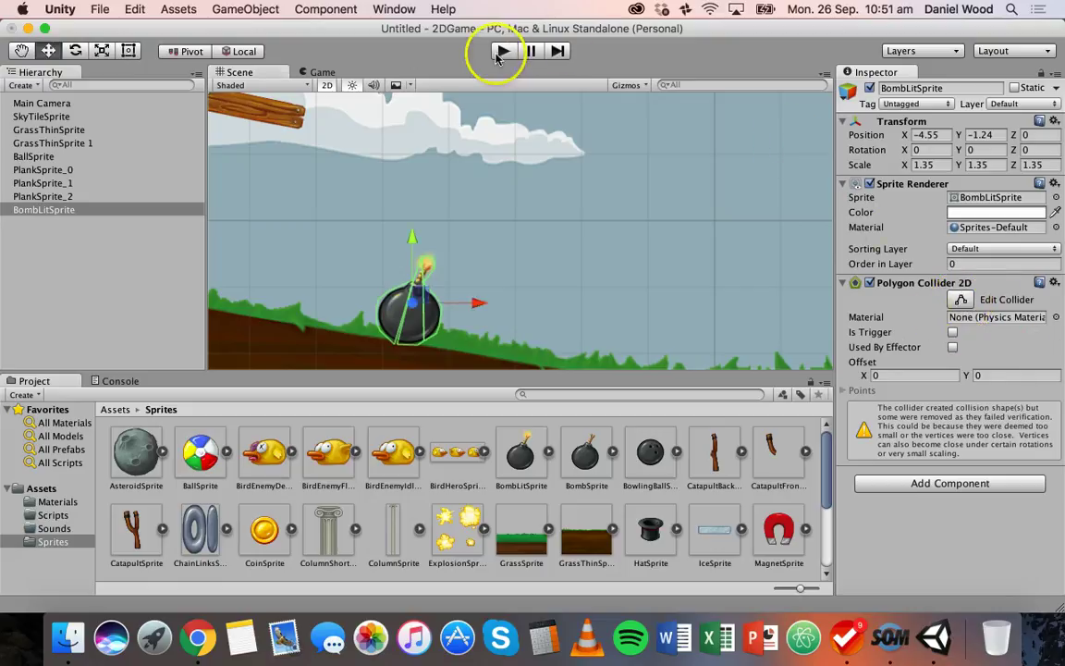
left_click(610, 162)
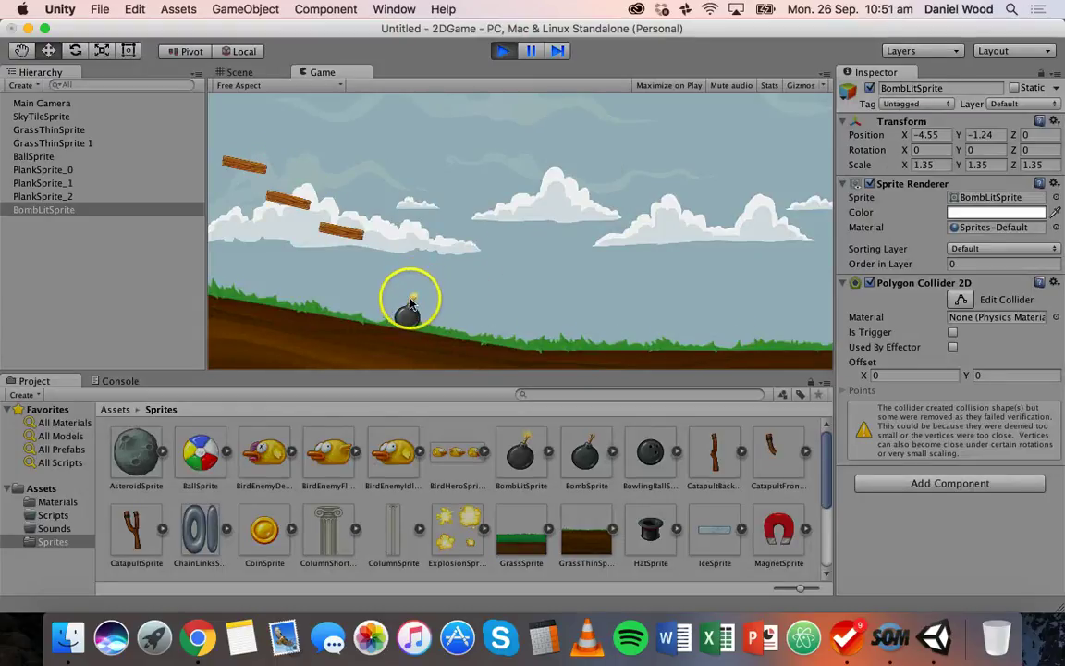
left_click(504, 52)
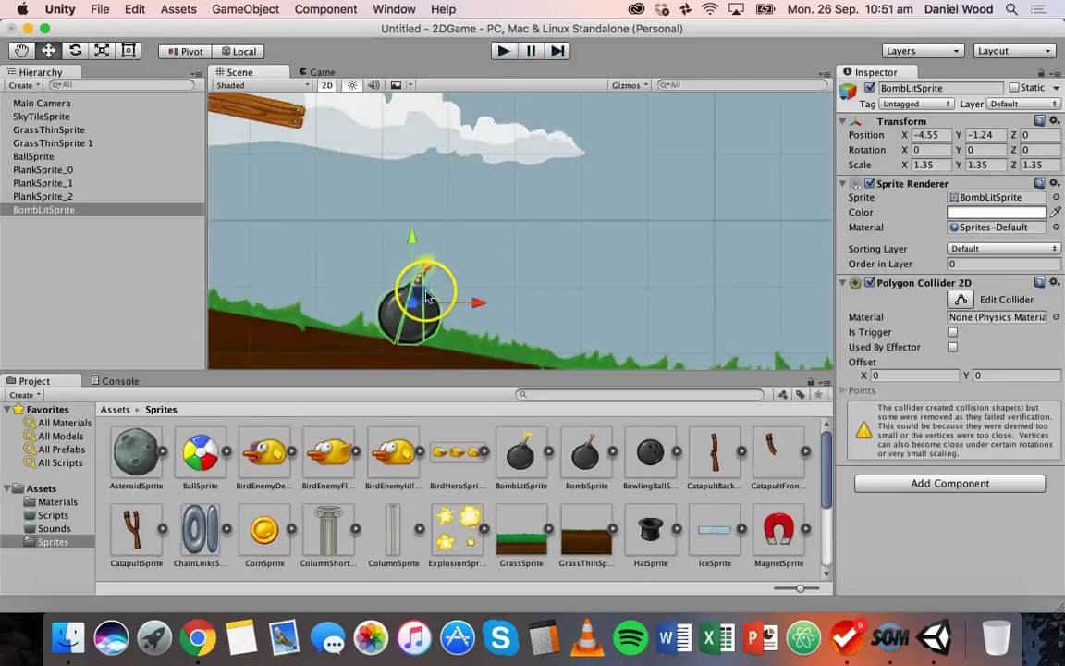
scroll(469, 247, "down", 5)
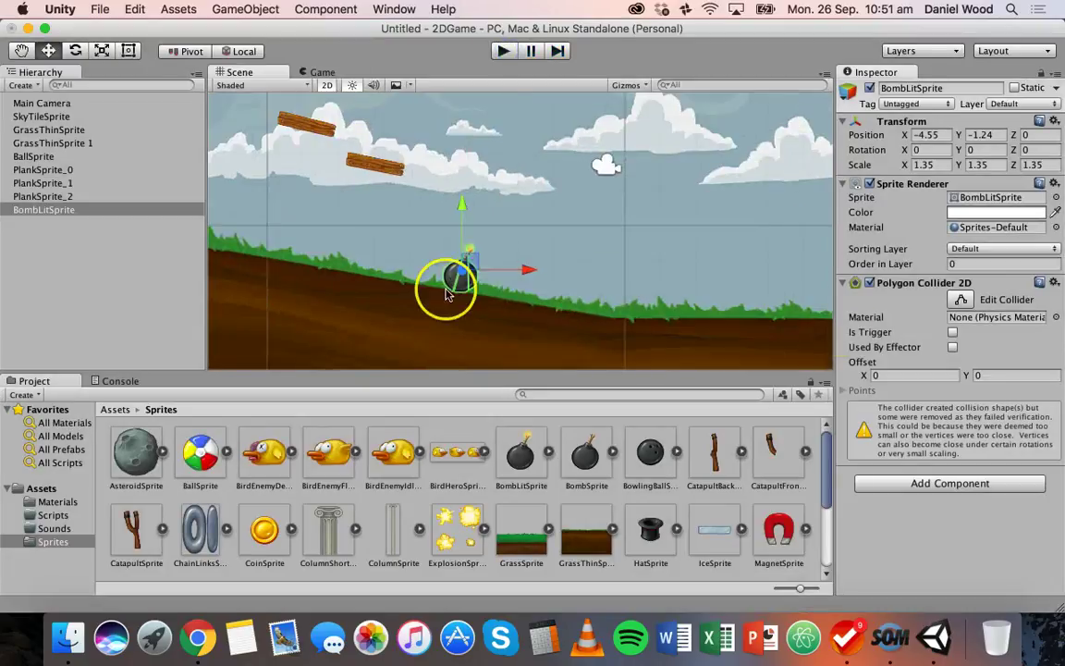
Step: Give the bomb a Rigidbody 2D and run the game to watch it roll beside the ball
left_click(959, 487)
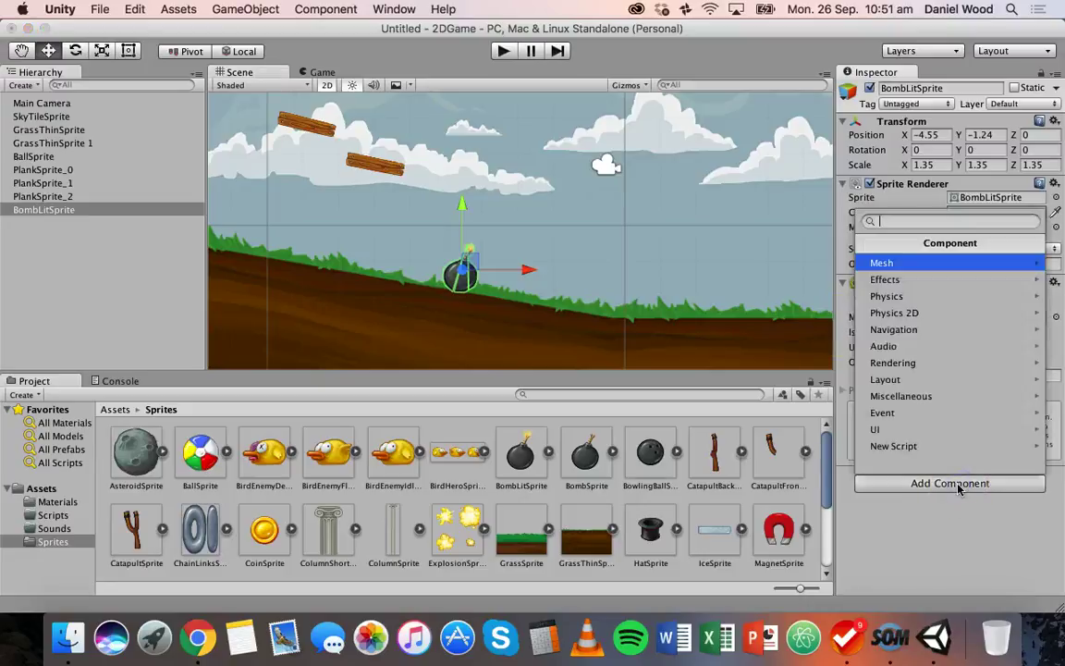
left_click(919, 312)
left_click(901, 264)
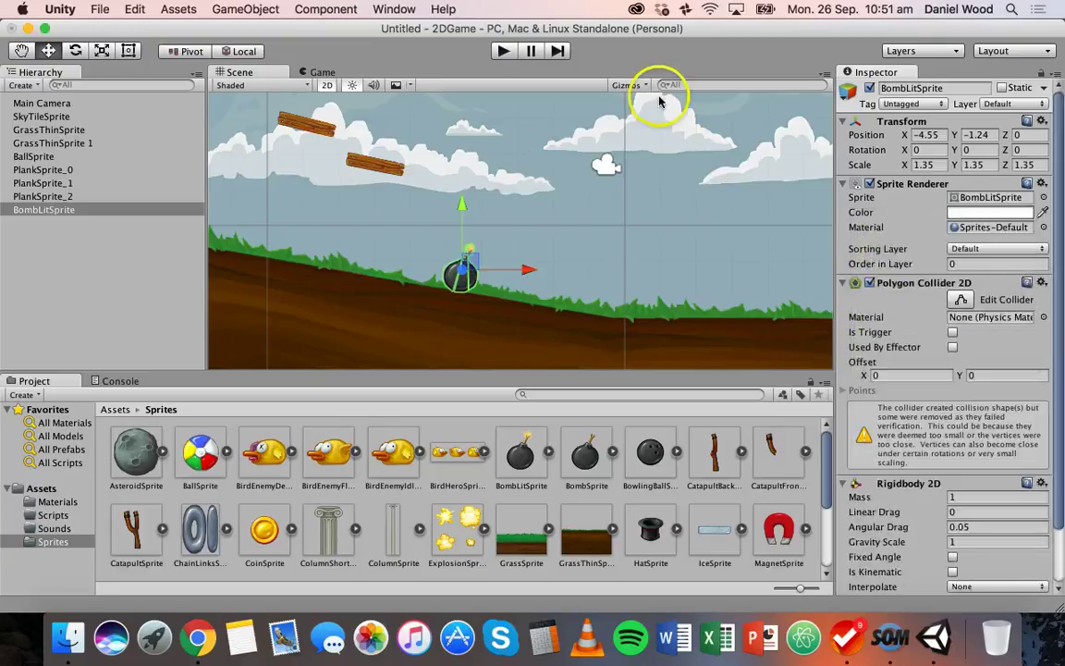
left_click(500, 51)
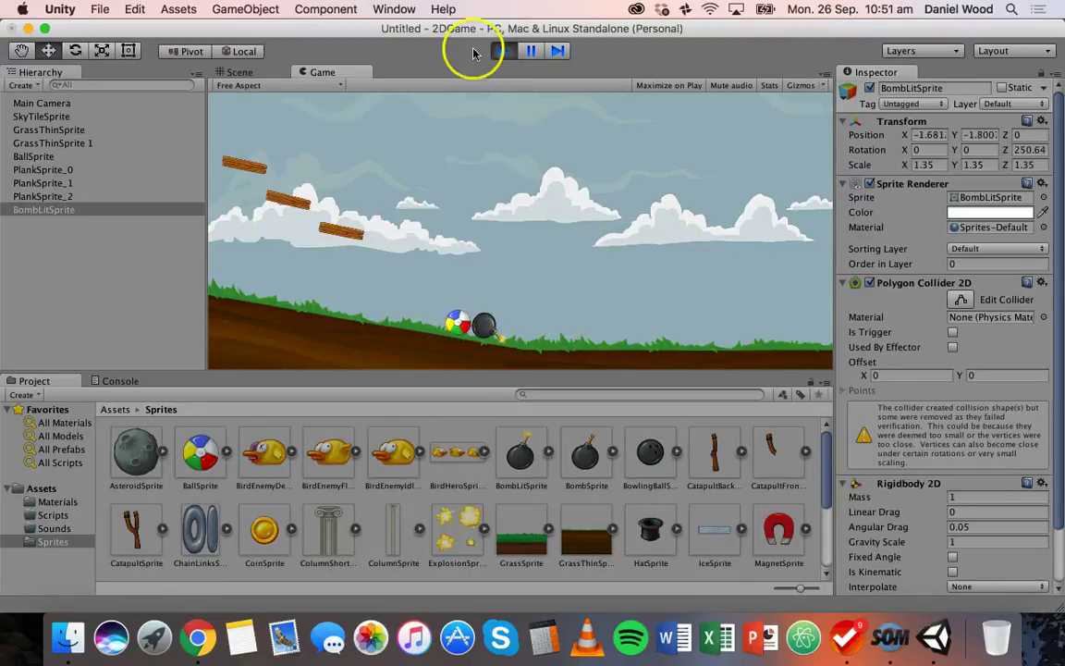
Step: Stop the game and start dragging the bomb up toward the planks
left_click(506, 52)
scroll(524, 214, "up", 3)
scroll(504, 204, "down", 3)
left_click_drag(481, 192, 483, 63)
Step: Raise the bomb high above the planks to -8.43, 6.86 and replay to watch it drop
left_click_drag(538, 125, 455, 146)
scroll(444, 129, "down", 3)
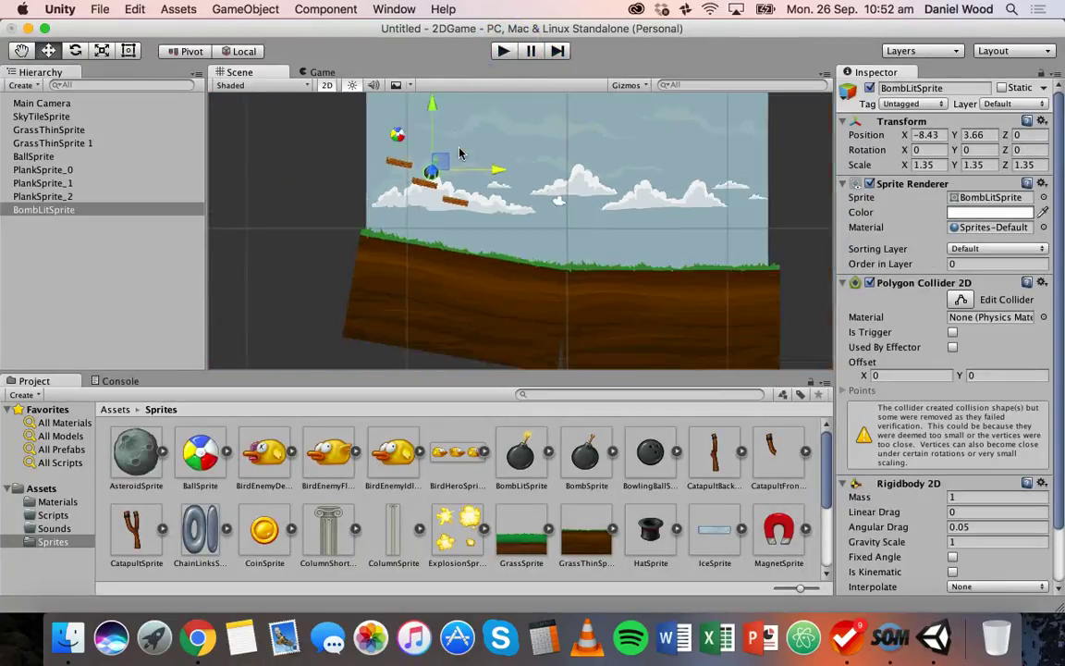
left_click_drag(428, 100, 396, 52)
left_click(503, 51)
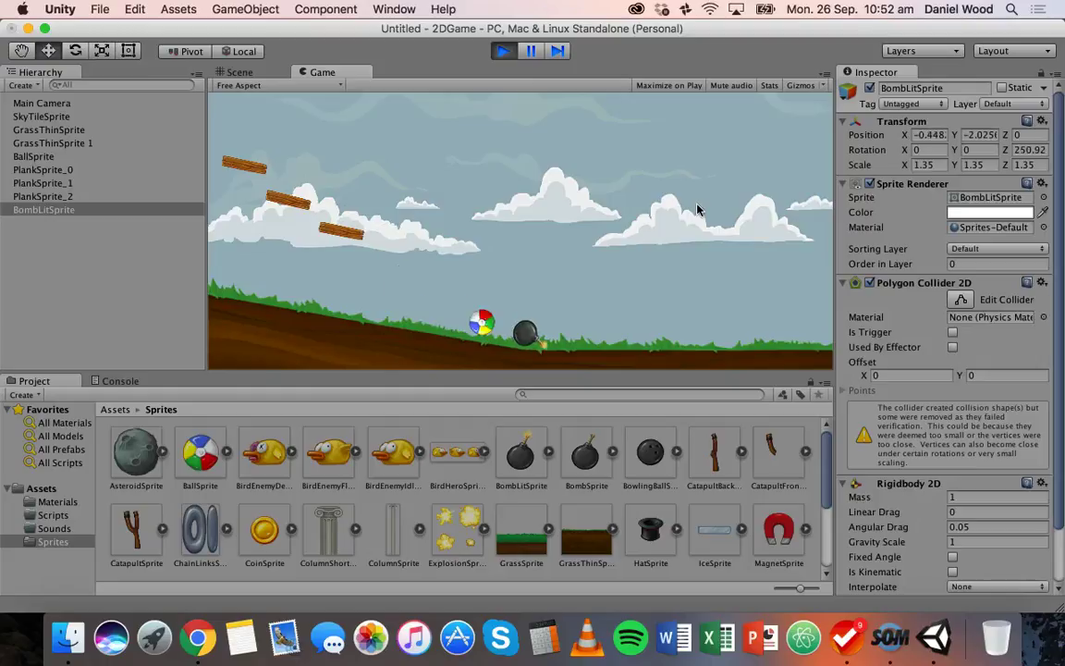
left_click(586, 347)
mouse_move(586, 346)
left_mouse_down()
mouse_move(554, 333)
mouse_move(571, 345)
left_mouse_up()
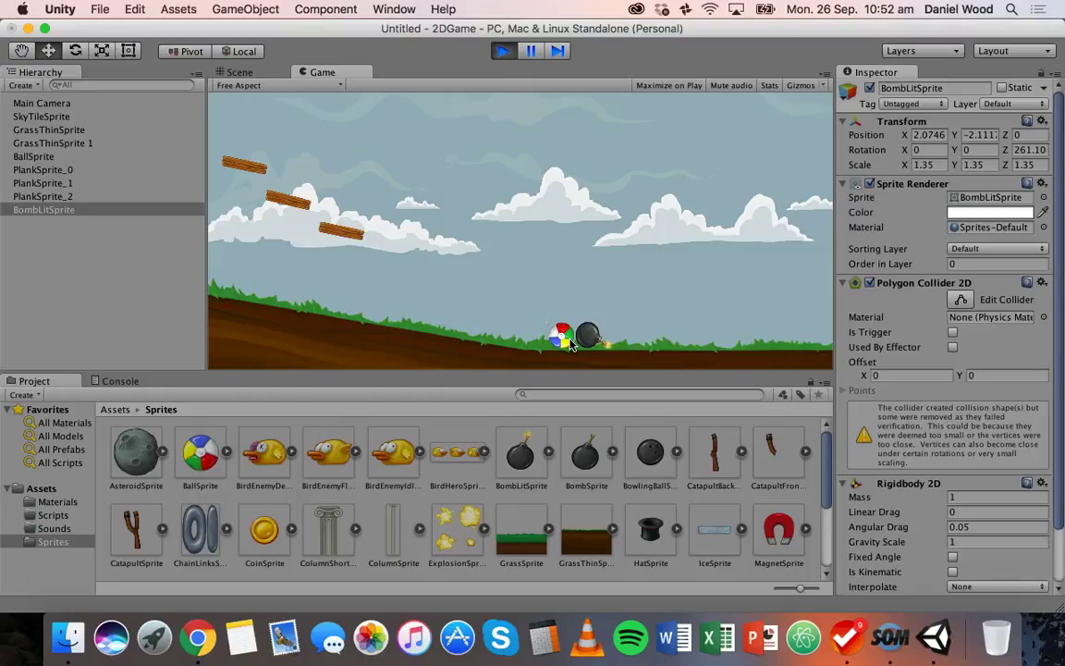
left_click(245, 336)
left_click(213, 290)
left_click(409, 324)
left_click(346, 257)
mouse_move(346, 257)
left_mouse_down()
mouse_move(264, 172)
mouse_move(578, 316)
mouse_move(546, 321)
mouse_move(600, 333)
mouse_move(618, 351)
mouse_move(679, 331)
left_mouse_up()
Step: Stop the game and frame the whole level, bomb above the planks, in the Scene view
left_click(503, 51)
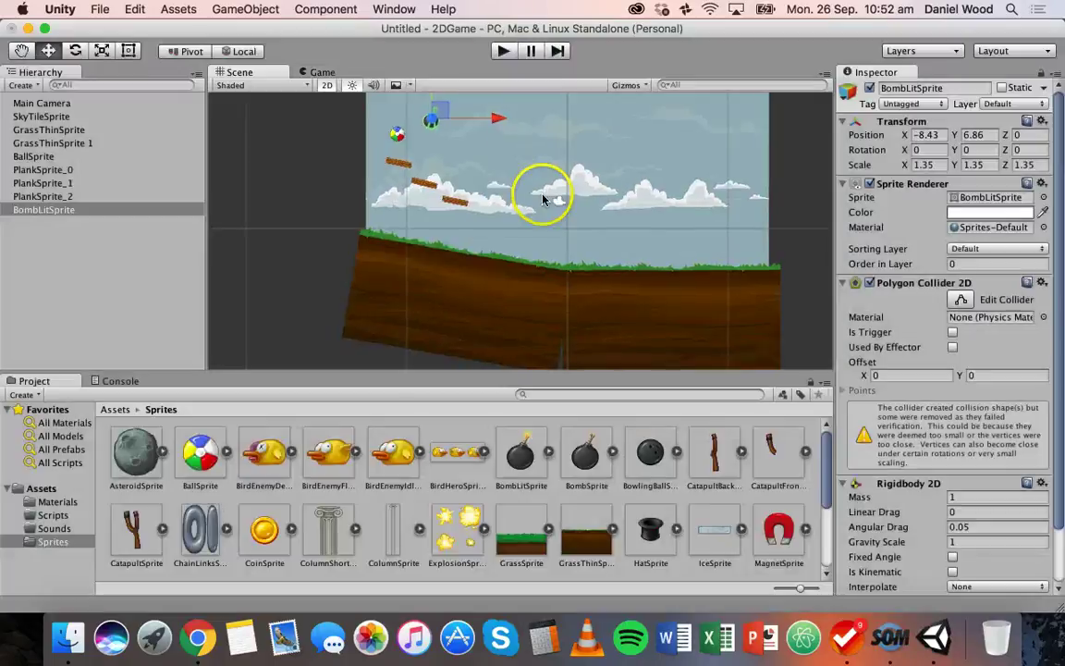
middle_click_drag(509, 169, 477, 229)
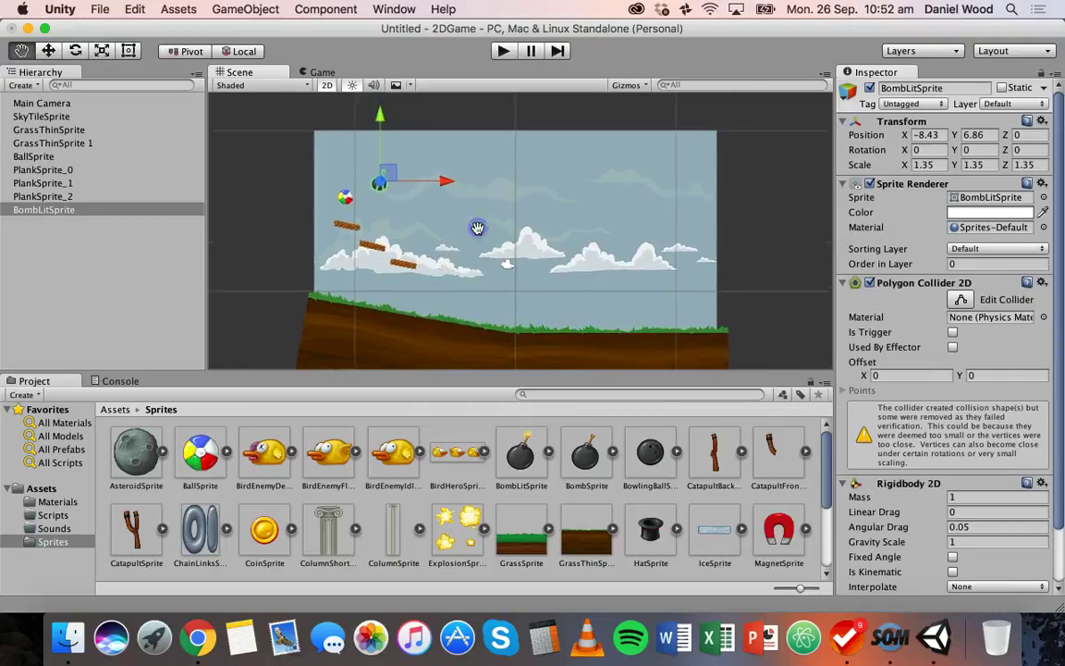
scroll(477, 229, "up", 5)
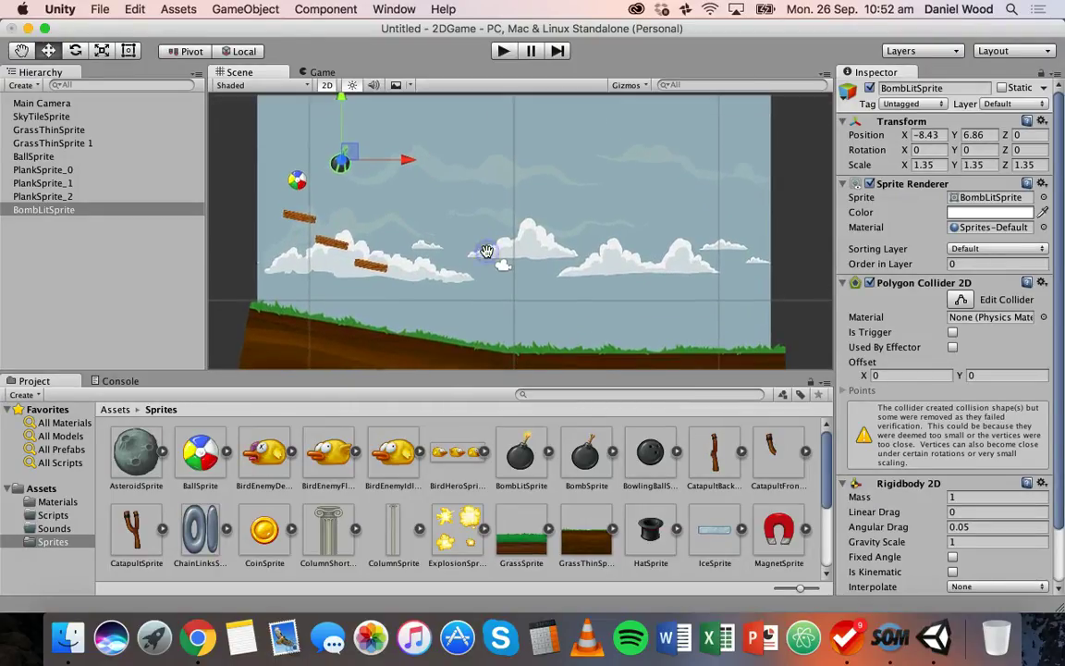
scroll(486, 251, "up", 1)
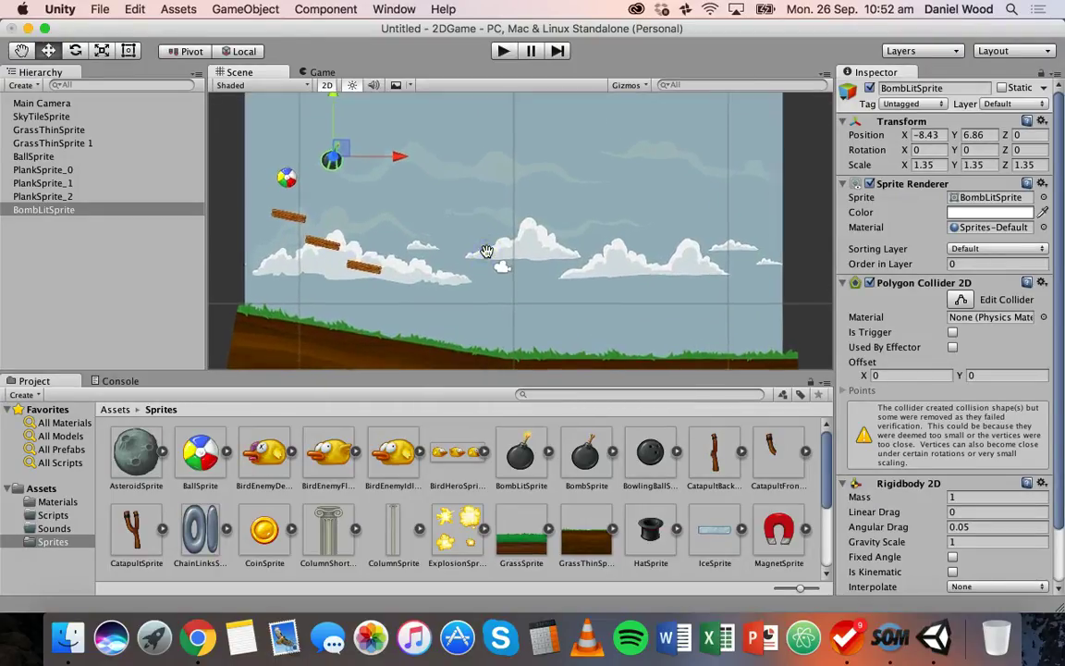